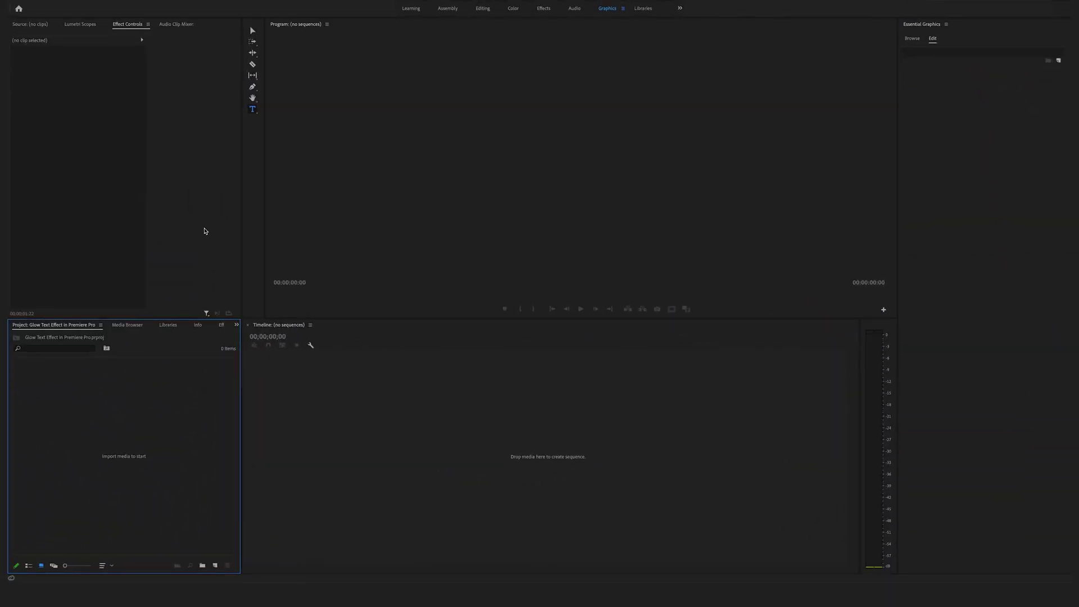
Step: Start a new sequence using Custom editing mode at 1920×1080
left_click(107, 8)
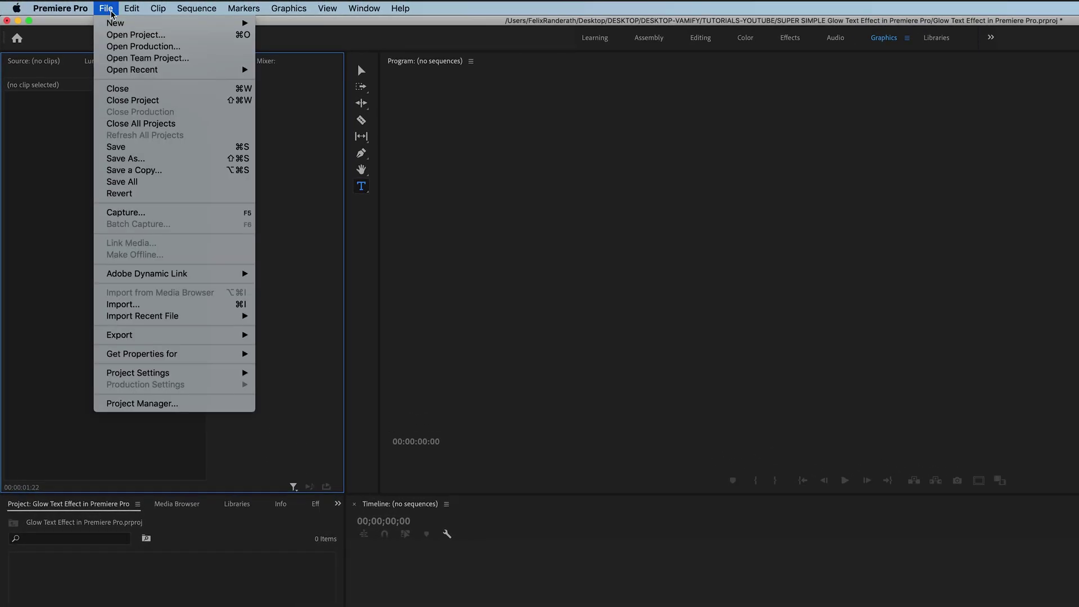
mouse_move(118, 23)
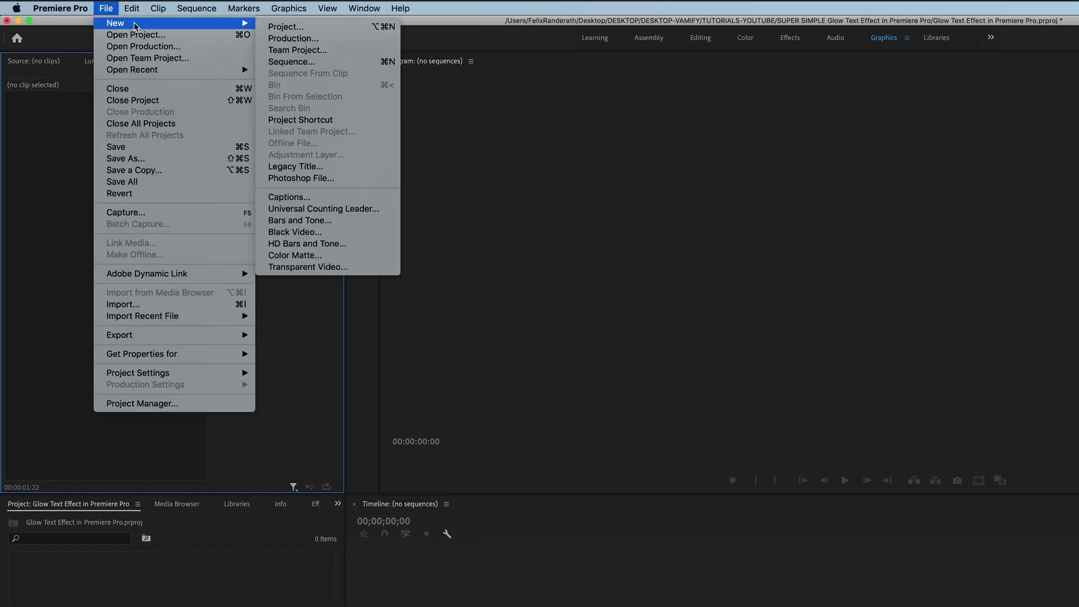
left_click(329, 63)
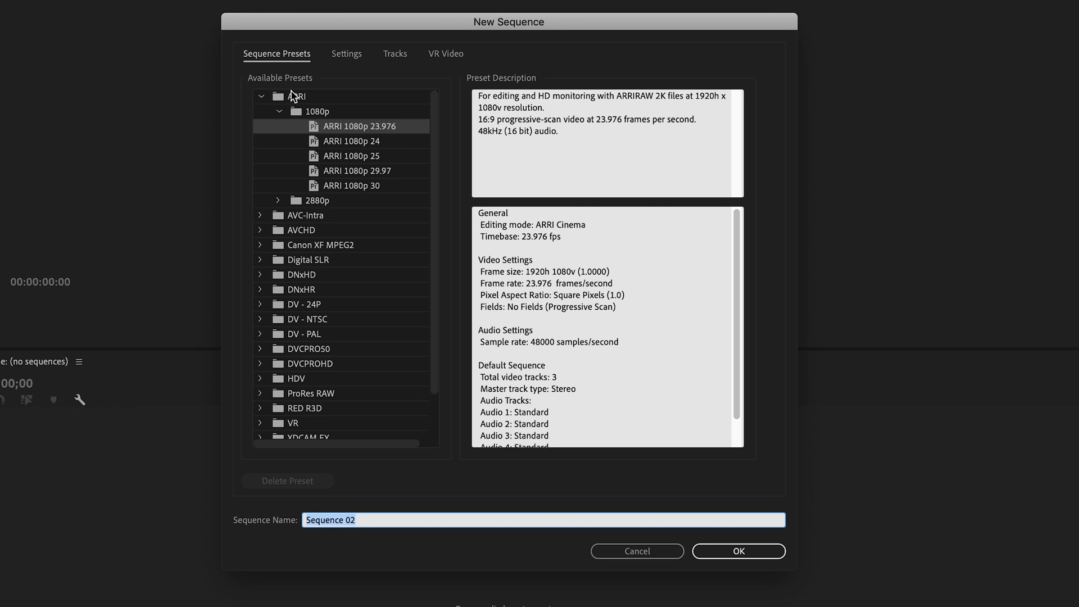
left_click(351, 56)
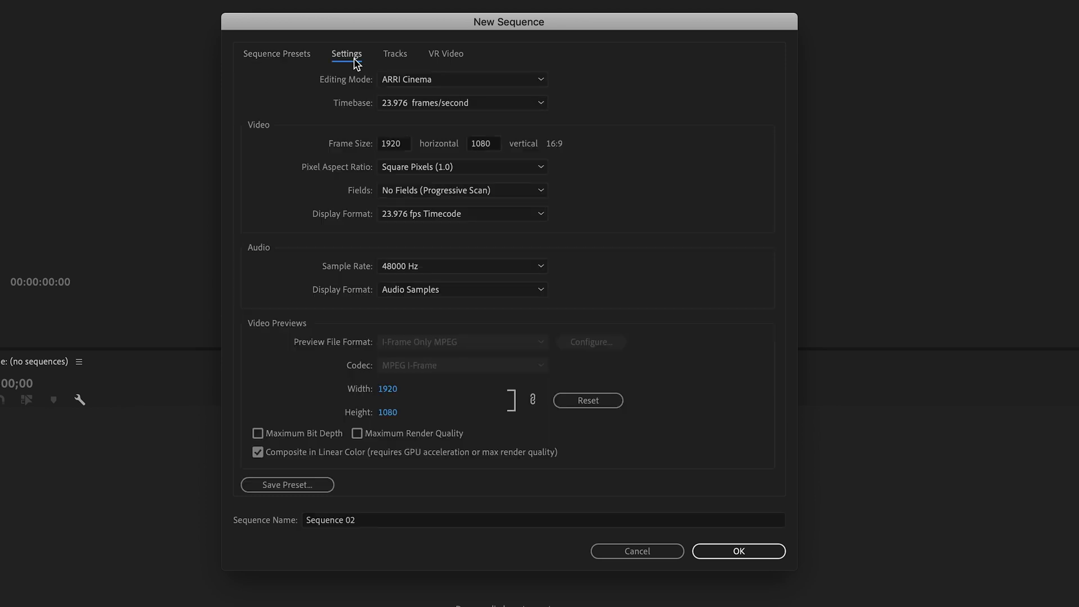
left_click(540, 81)
scroll(495, 123, "up", 1)
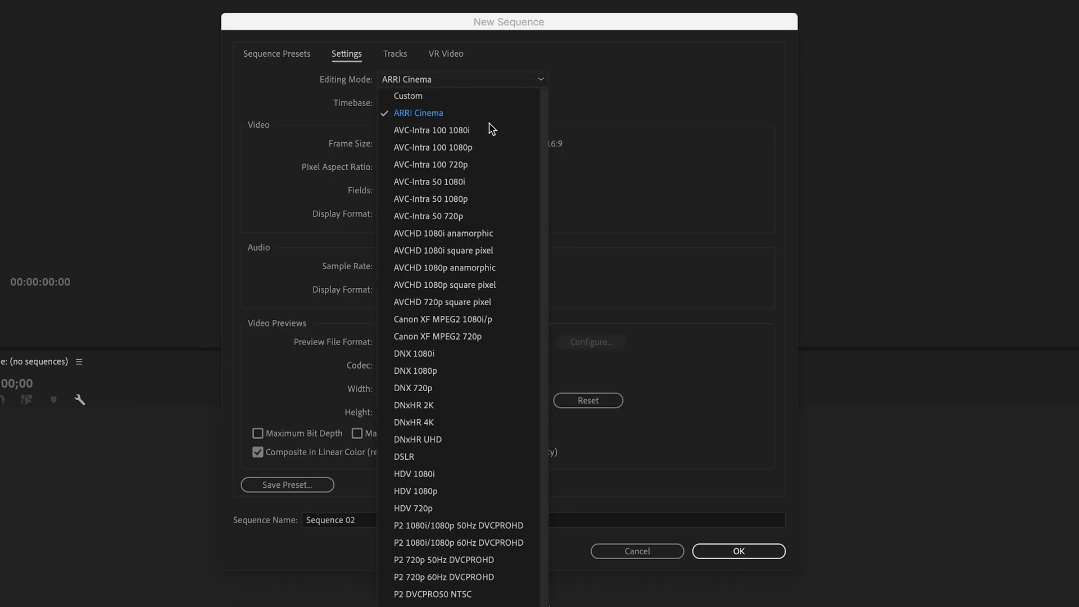
left_click(499, 97)
key("Tab")
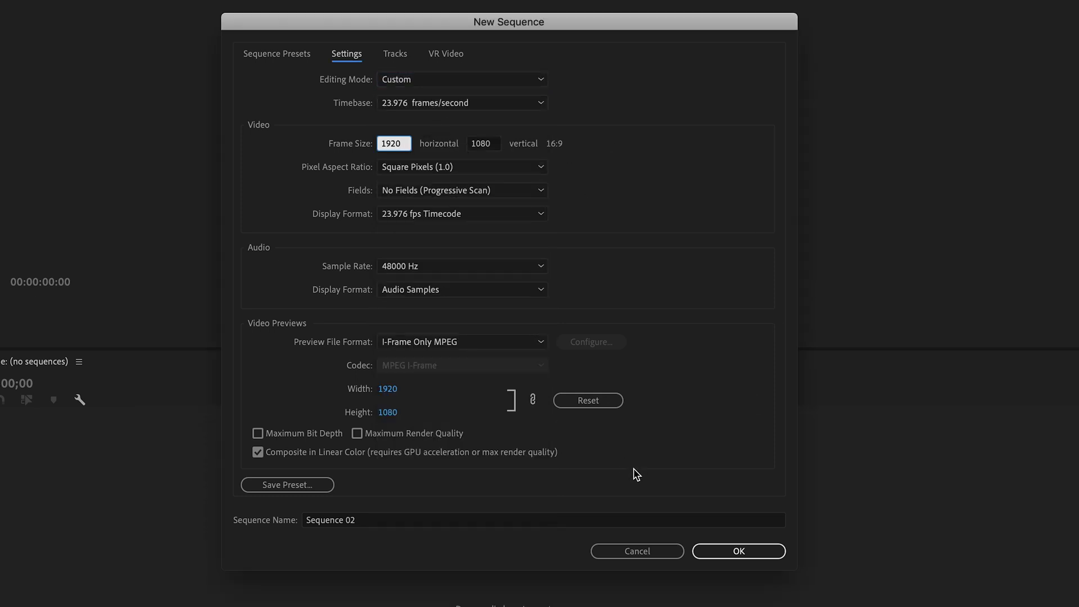
Step: Name the sequence 'GLOW EFFECT' and create it
left_click(384, 520)
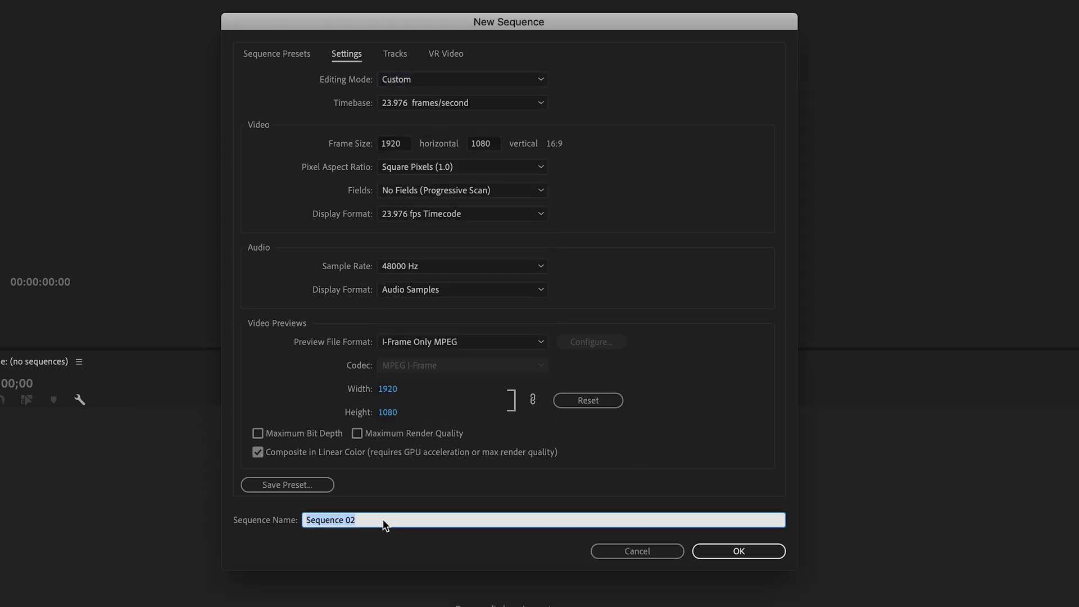
type("GLOW EFFECT")
left_click(707, 550)
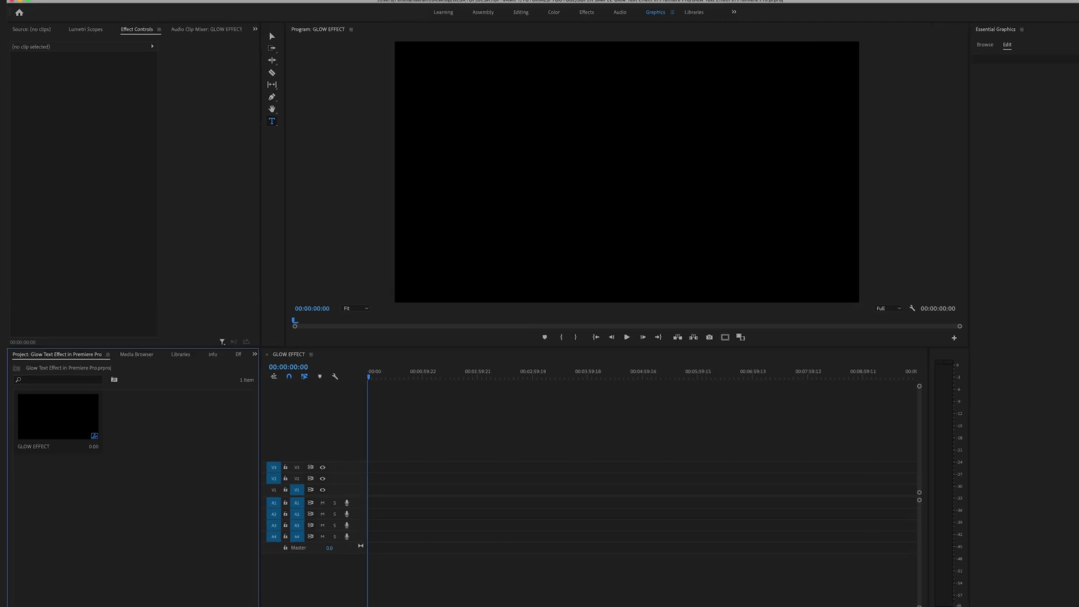
Step: Make a legacy title with the text 'GLOW' centred vertically and horizontally
left_click(82, 0)
mouse_move(89, 0)
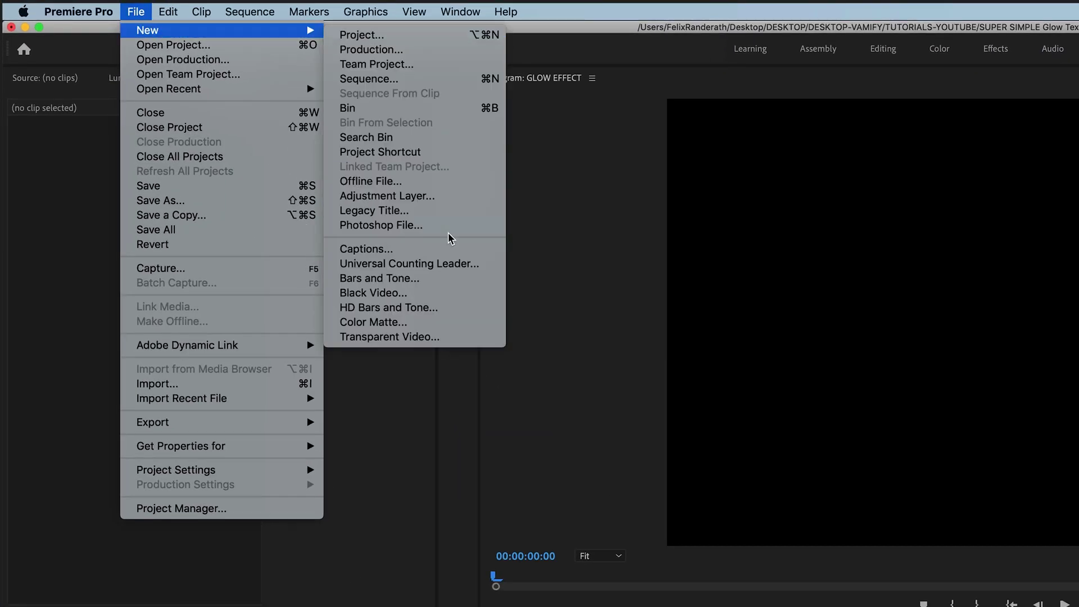
left_click(439, 217)
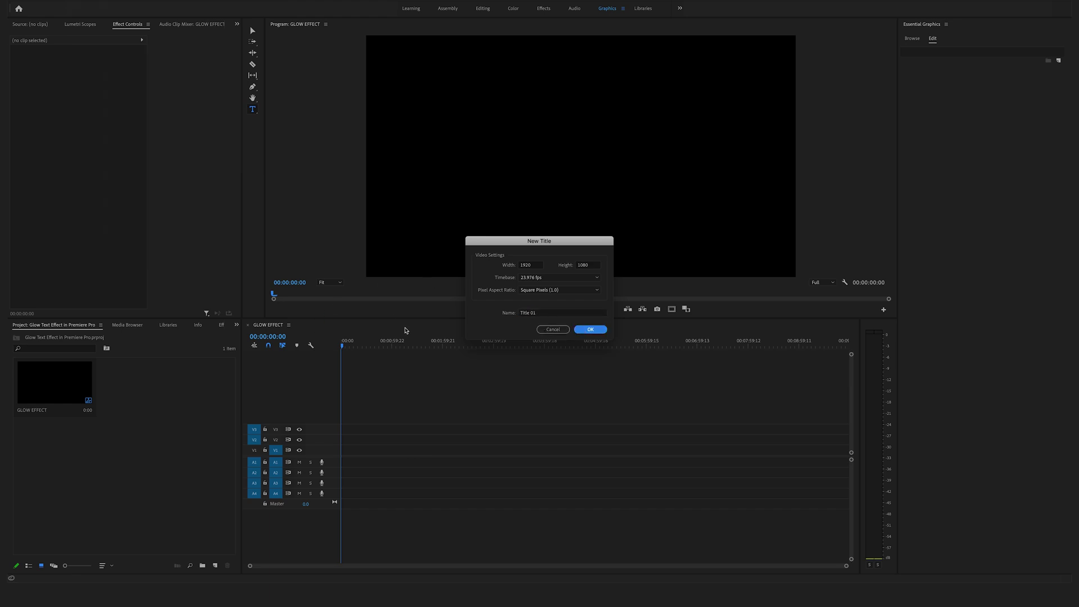
left_click(590, 329)
left_click(183, 157)
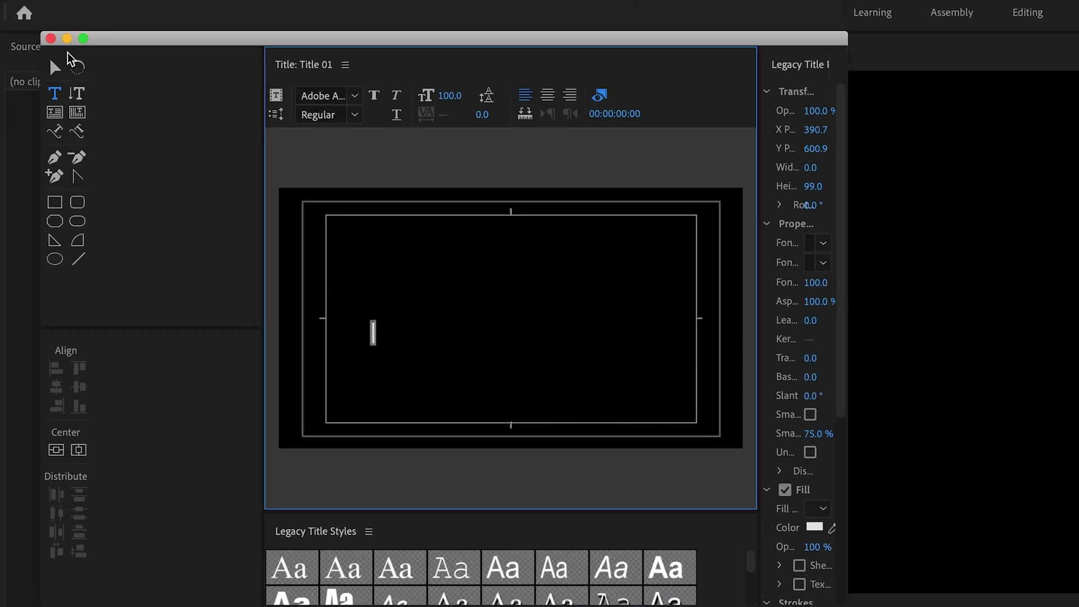
type("GLO")
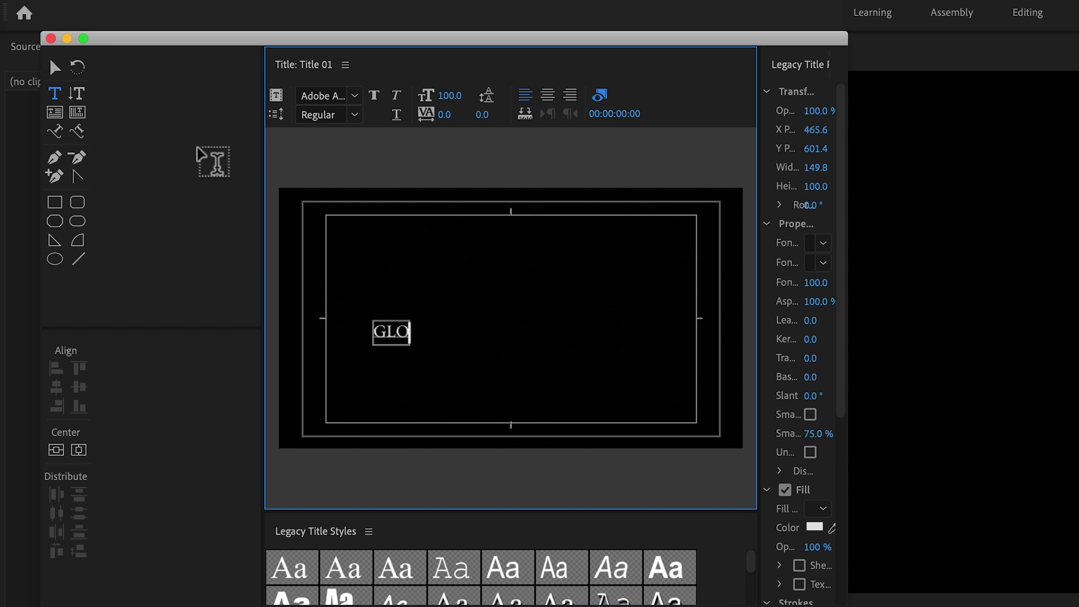
type("W")
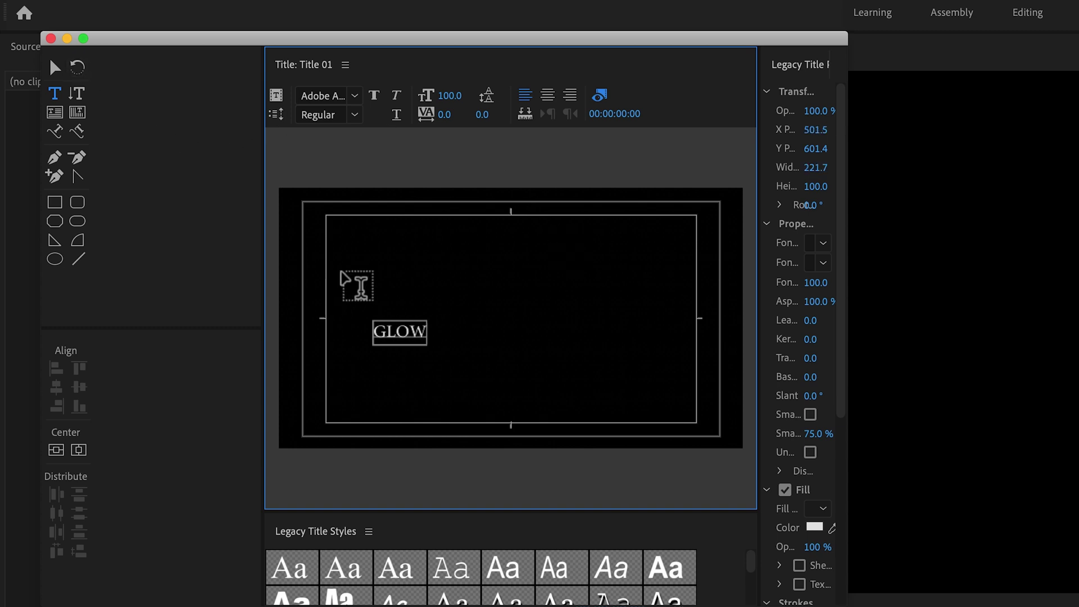
left_click(78, 450)
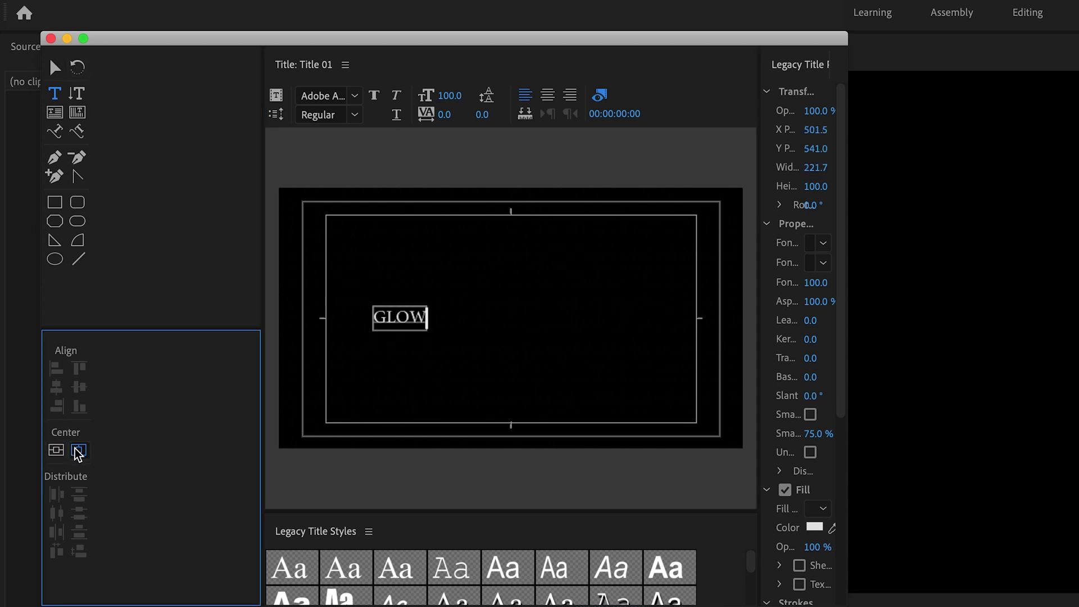
left_click(78, 452)
left_click(51, 39)
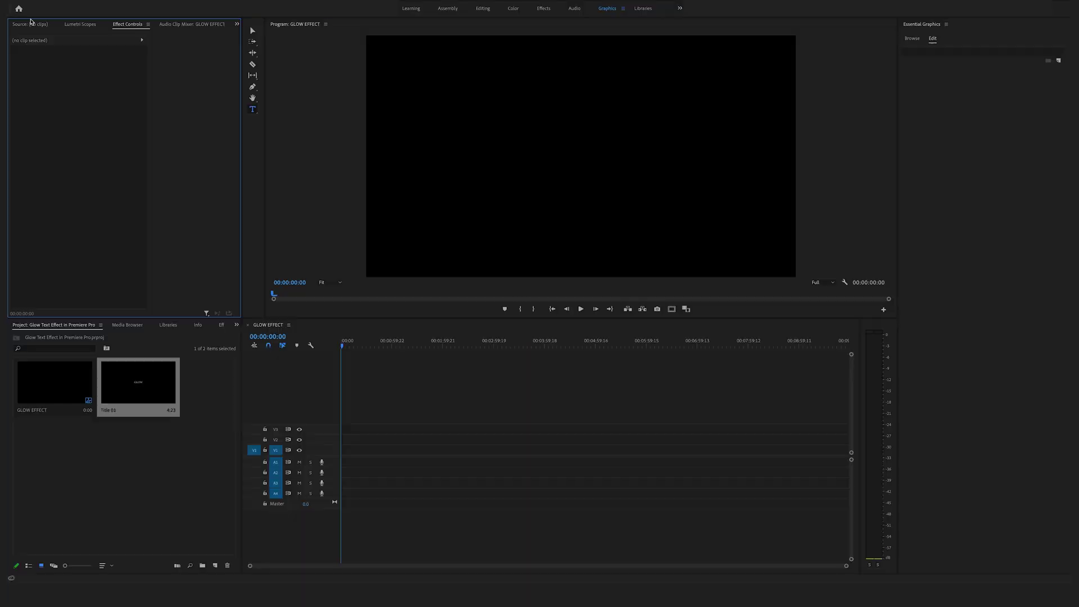
Step: Place Title 01 on track V1, then undo the legacy title
left_click(137, 382)
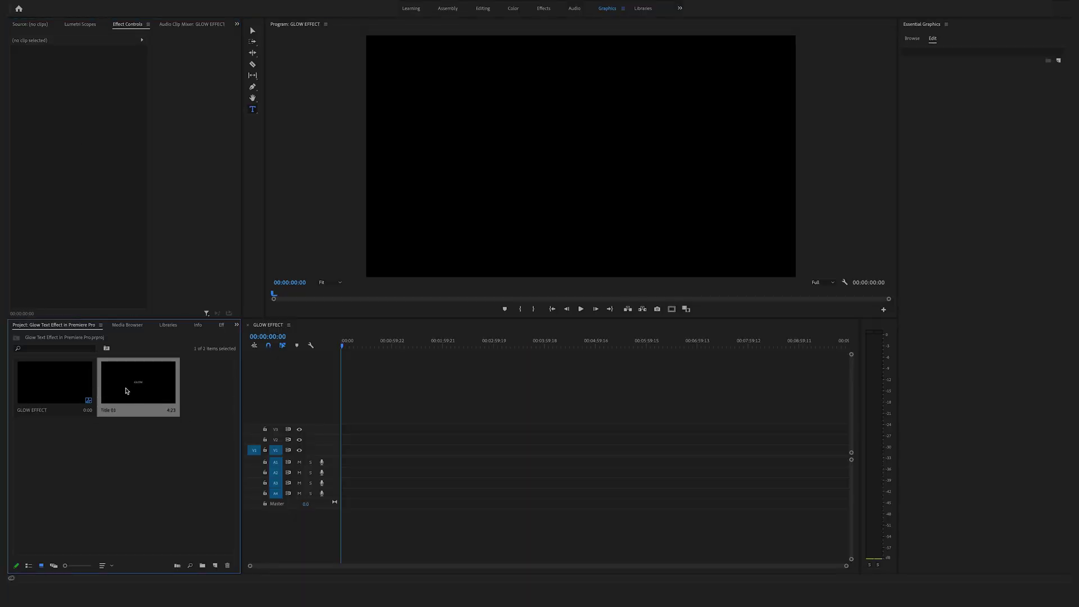
left_click_drag(174, 397, 378, 450)
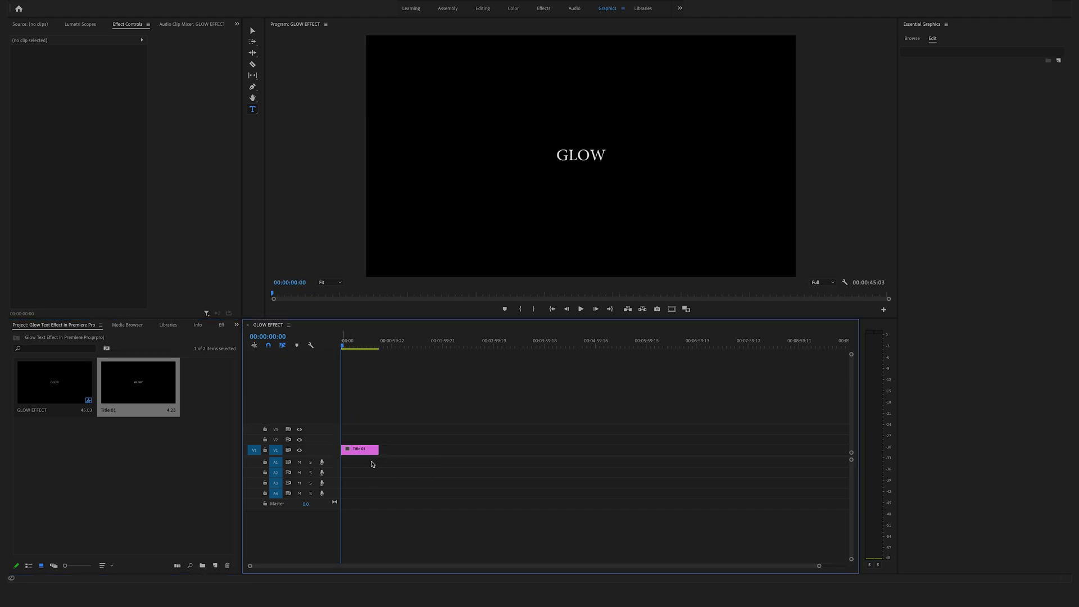
key("super+z")
key("super+z")
key("super+z")
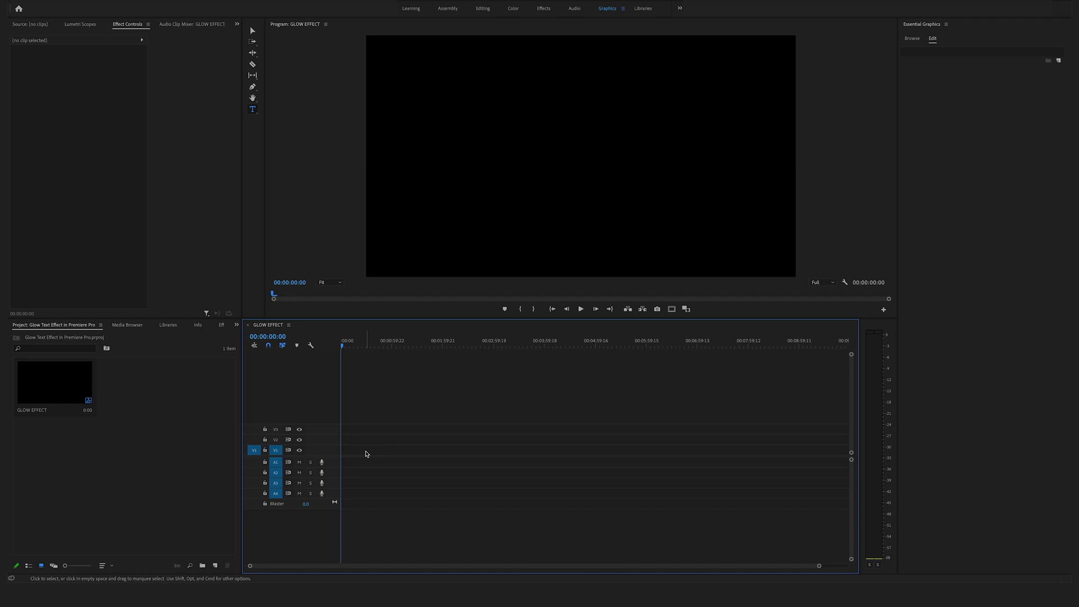
Step: Type the title 'GLOW EFFECT' in the frame's upper middle and select all of it
key("t")
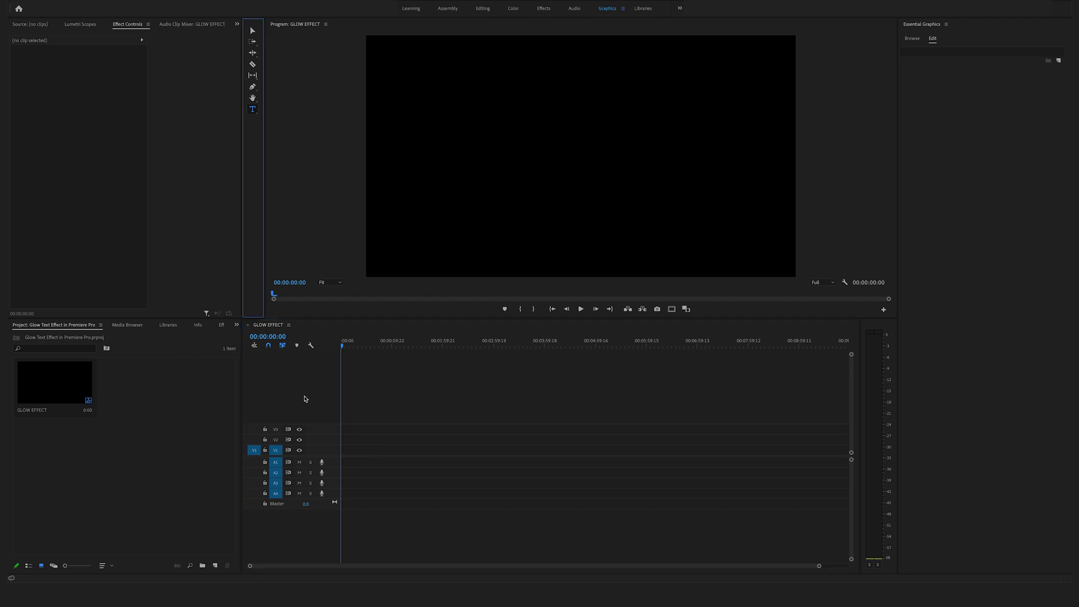
left_click(252, 110)
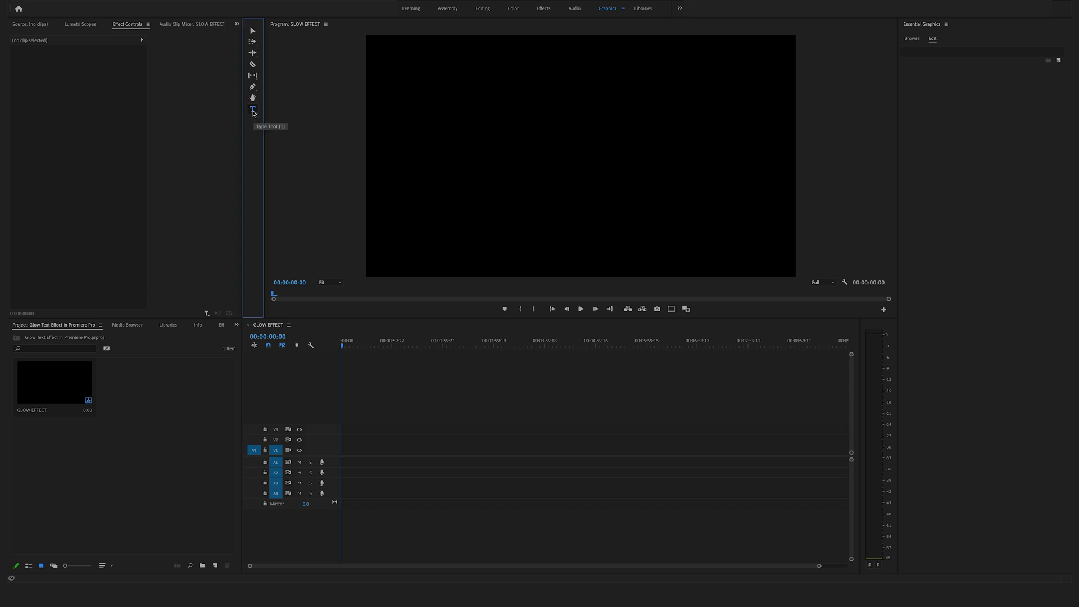
left_click(504, 147)
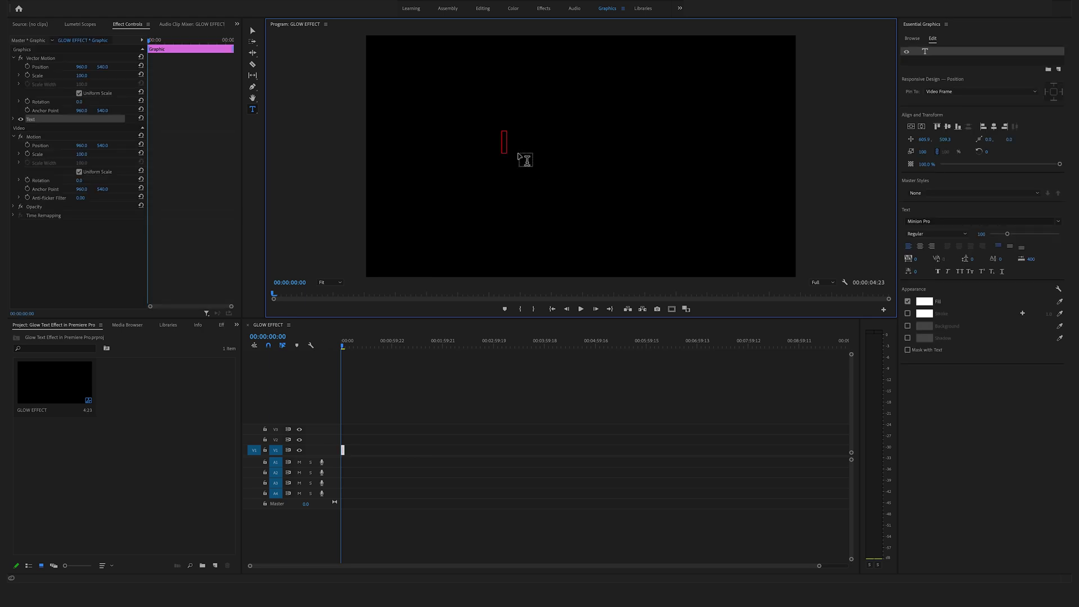
type("GLOE")
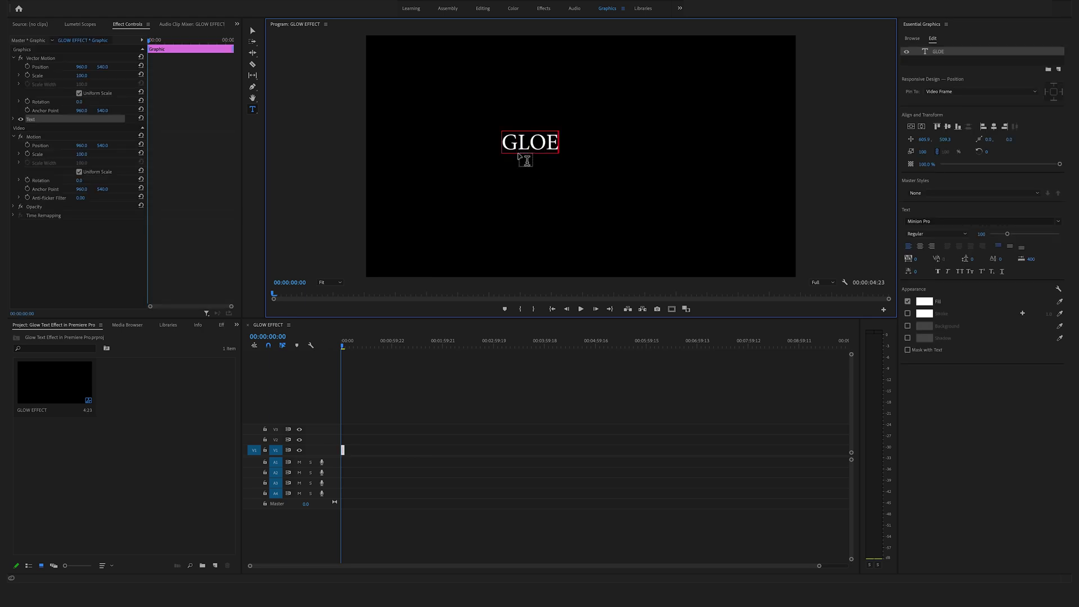
key("BackSpace")
type("W EFFECT")
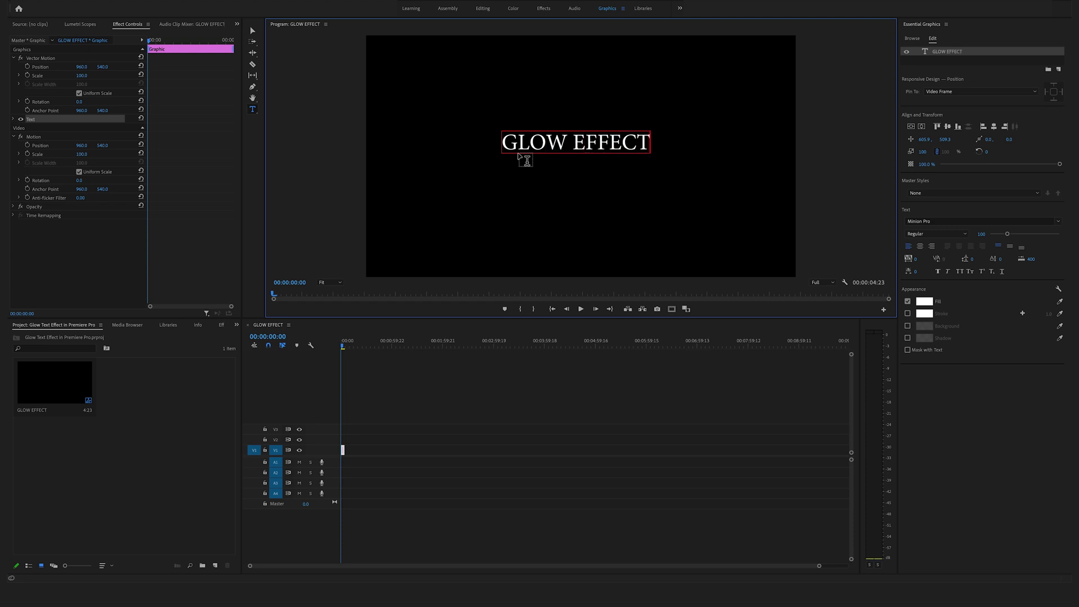
left_click_drag(649, 144, 508, 147)
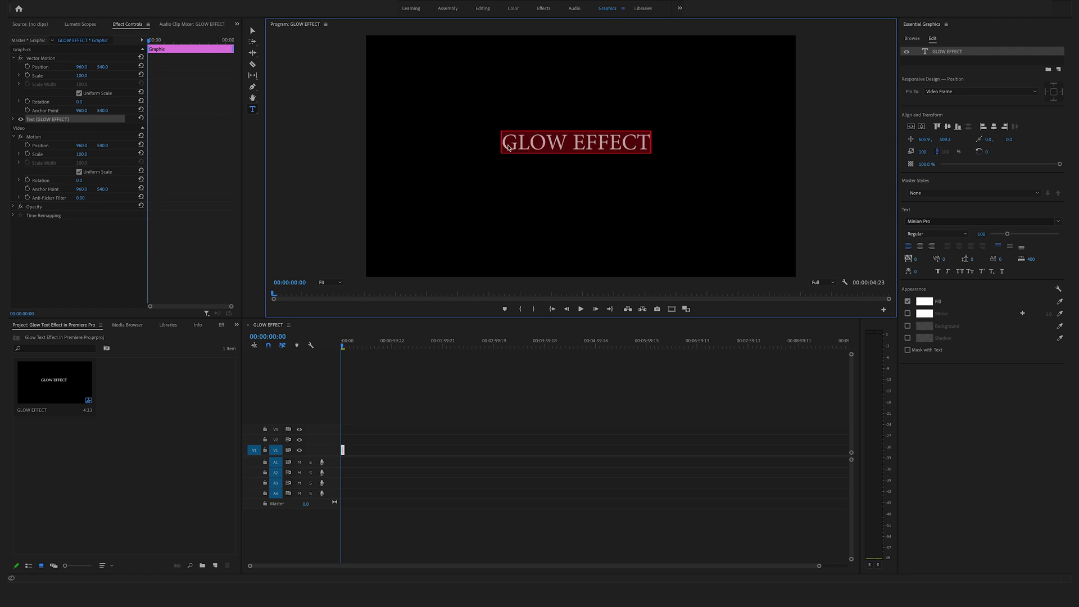
left_click(544, 146)
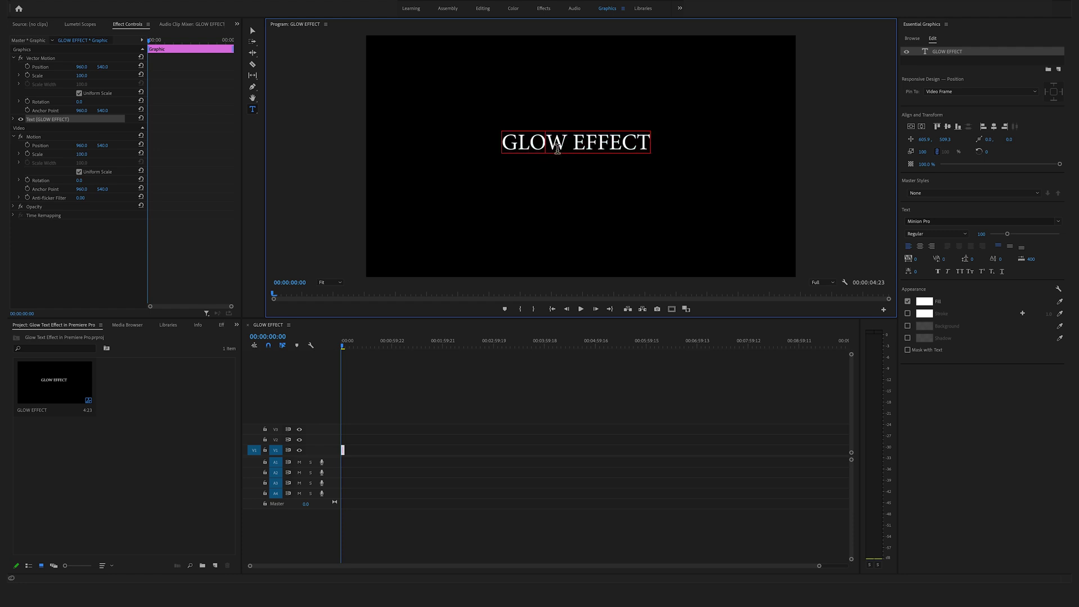
key("super+a")
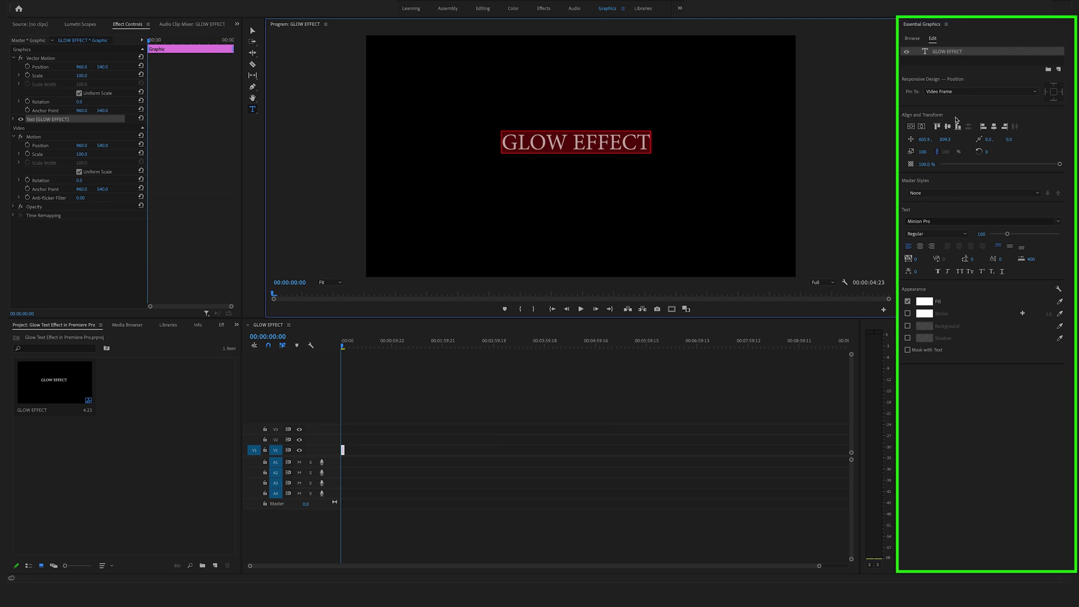
Step: Style the title in Montserrat ExtraBold at size 177, centred vertically and horizontally
left_click(1057, 221)
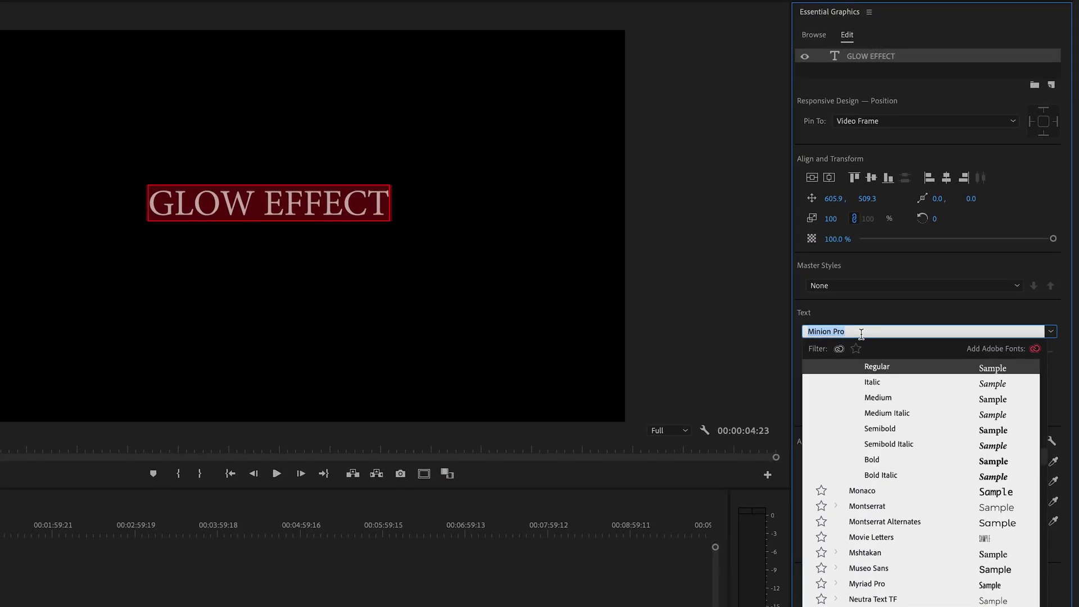
type("Montserrat")
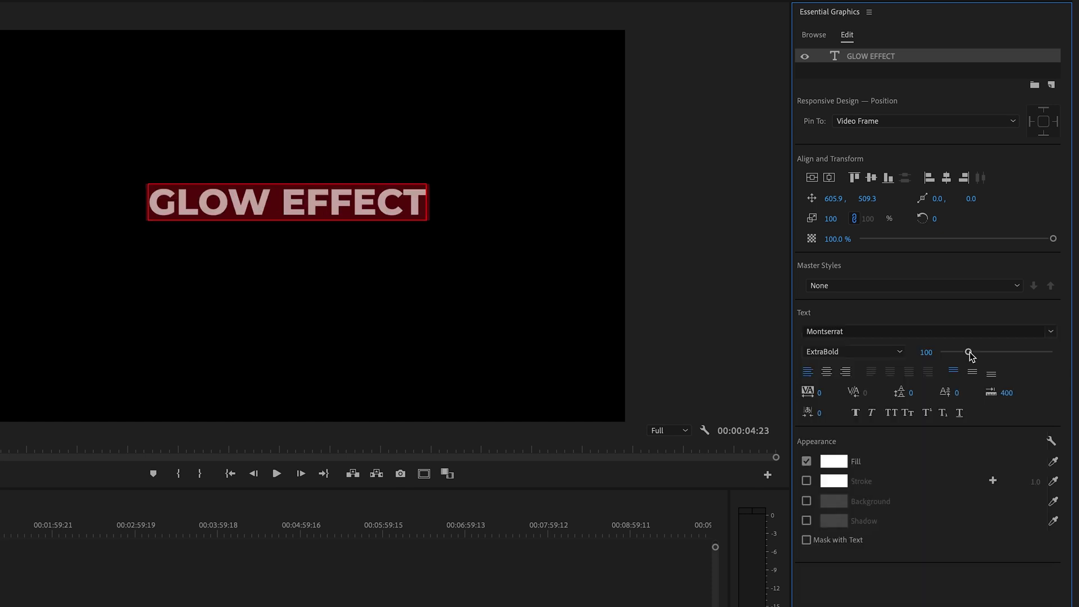
left_click(894, 475)
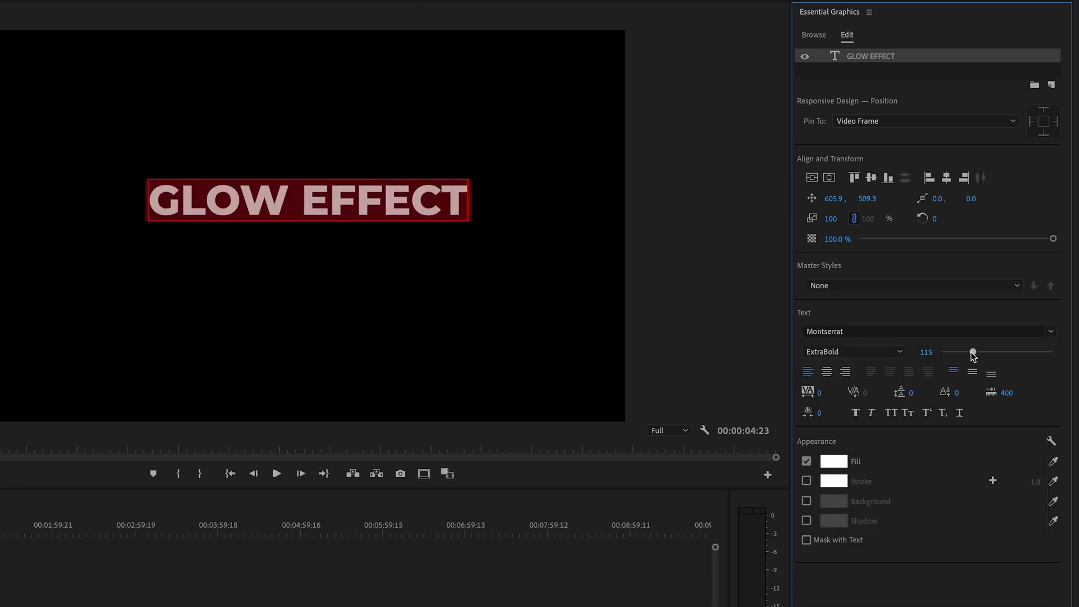
left_click_drag(971, 352, 988, 347)
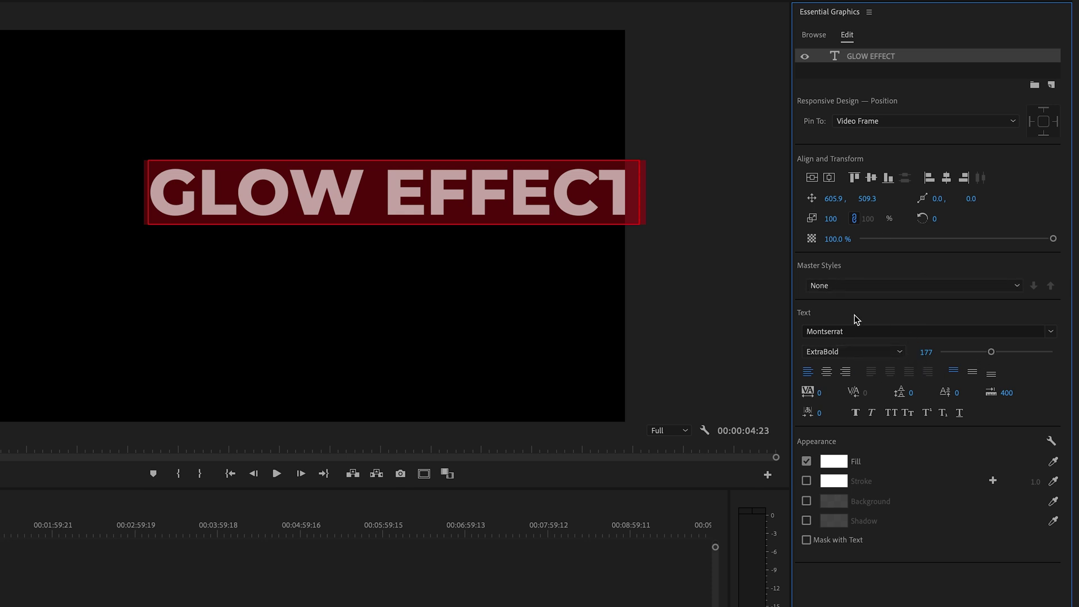
left_click(812, 179)
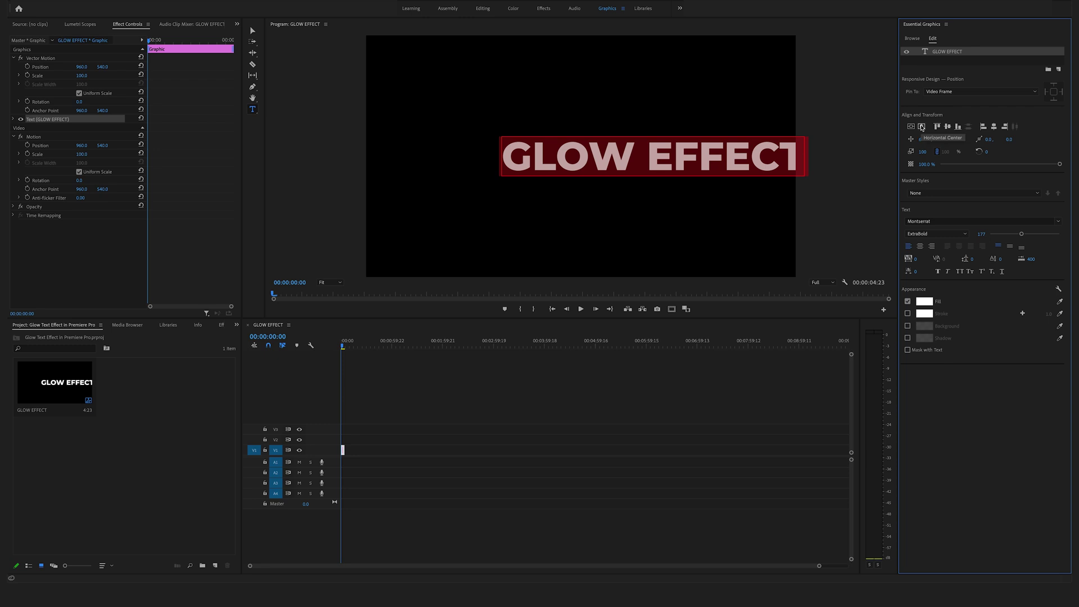
left_click(922, 126)
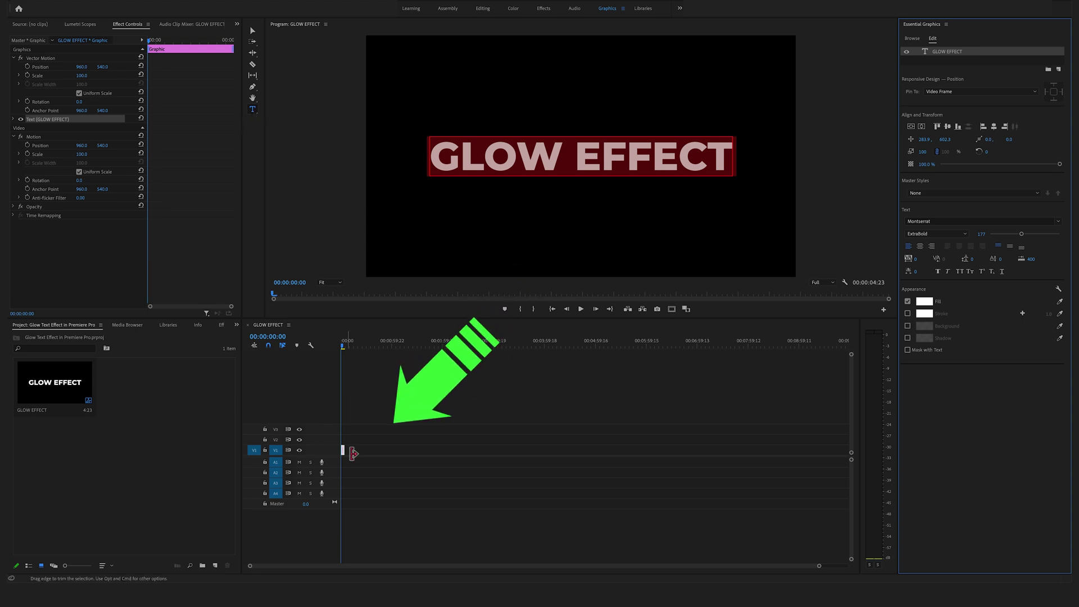
Step: Stretch the GLOW EFFECT clip so the sequence runs 00:00:43:04, then reselect it
left_click_drag(353, 453, 393, 457)
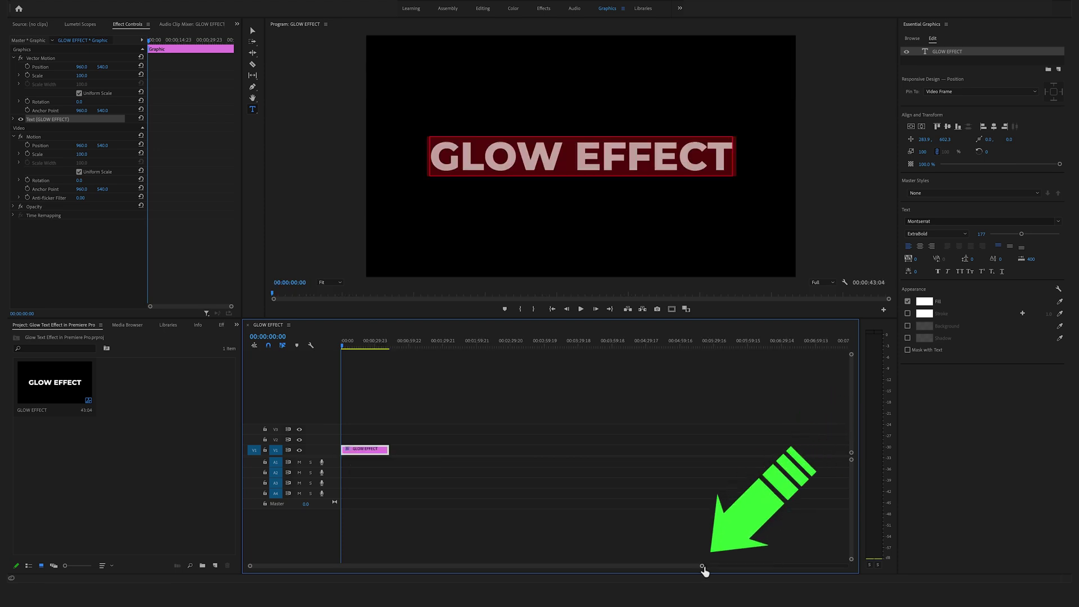
left_click_drag(702, 568, 545, 570)
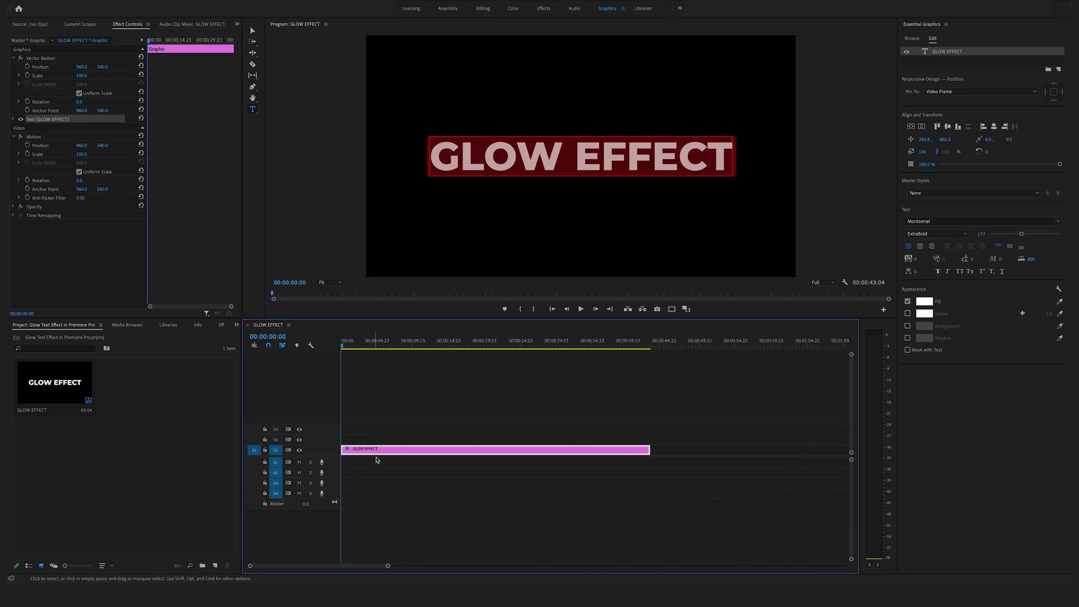
left_click(439, 403)
left_click(386, 450)
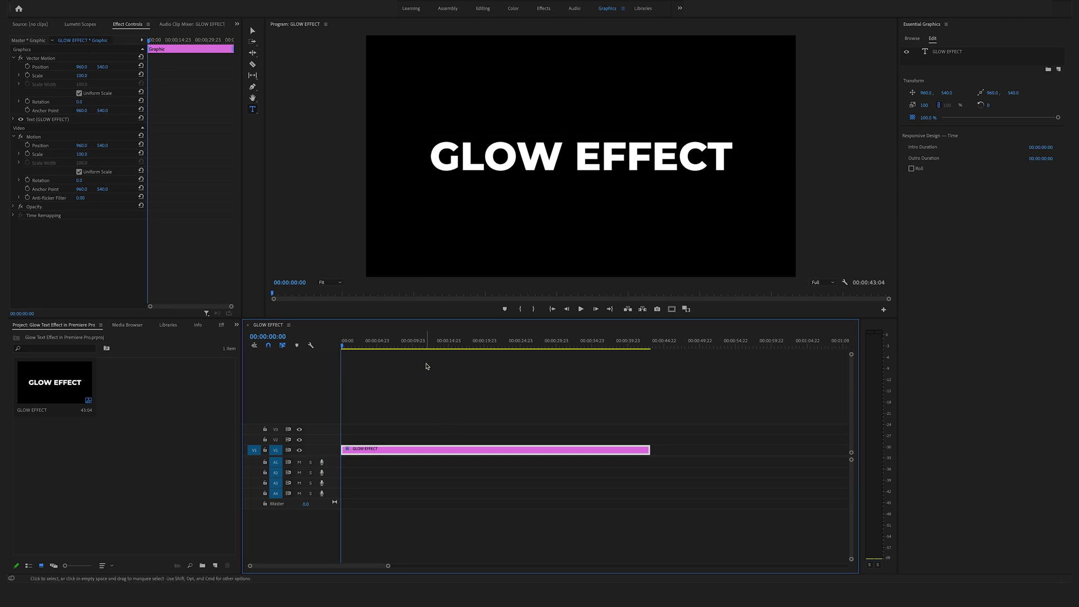
Step: Show the Effects panel, search 'glow', and select Alpha Glow
left_click(221, 324)
left_click(236, 325)
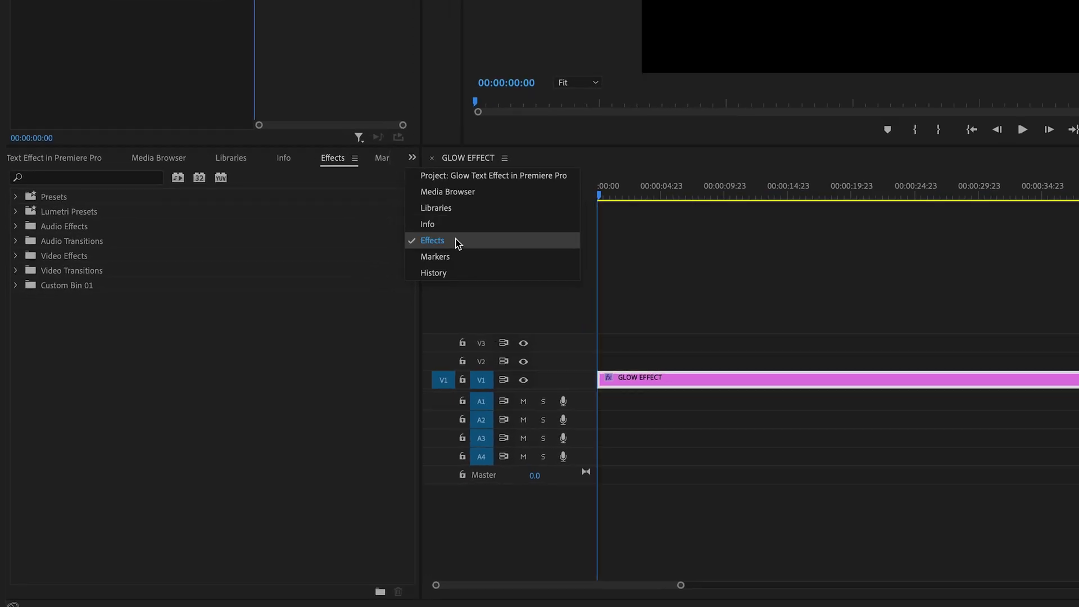
left_click(458, 243)
left_click(67, 176)
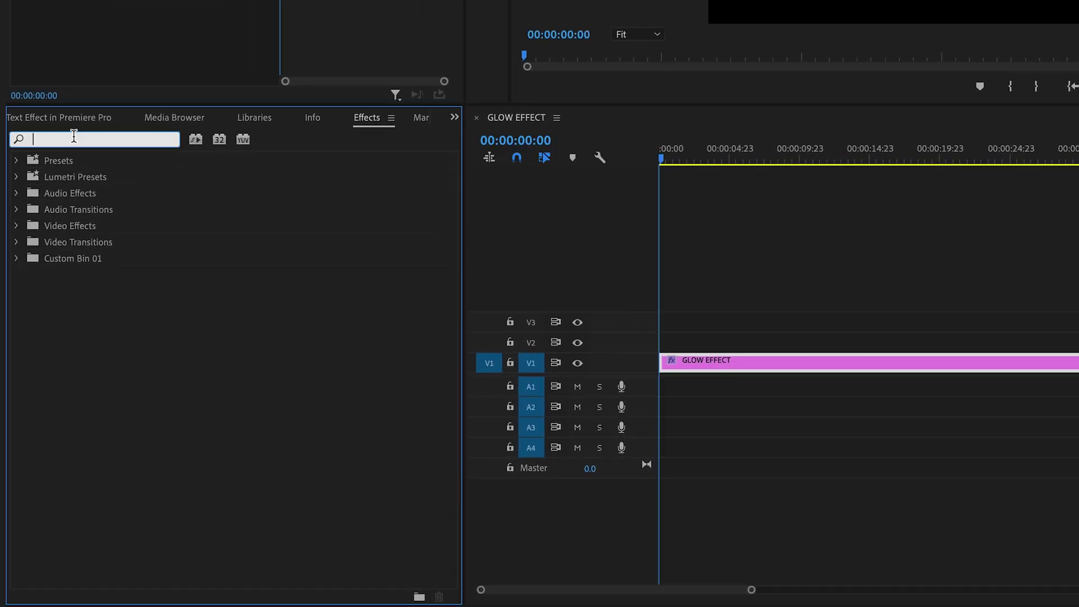
type("glow")
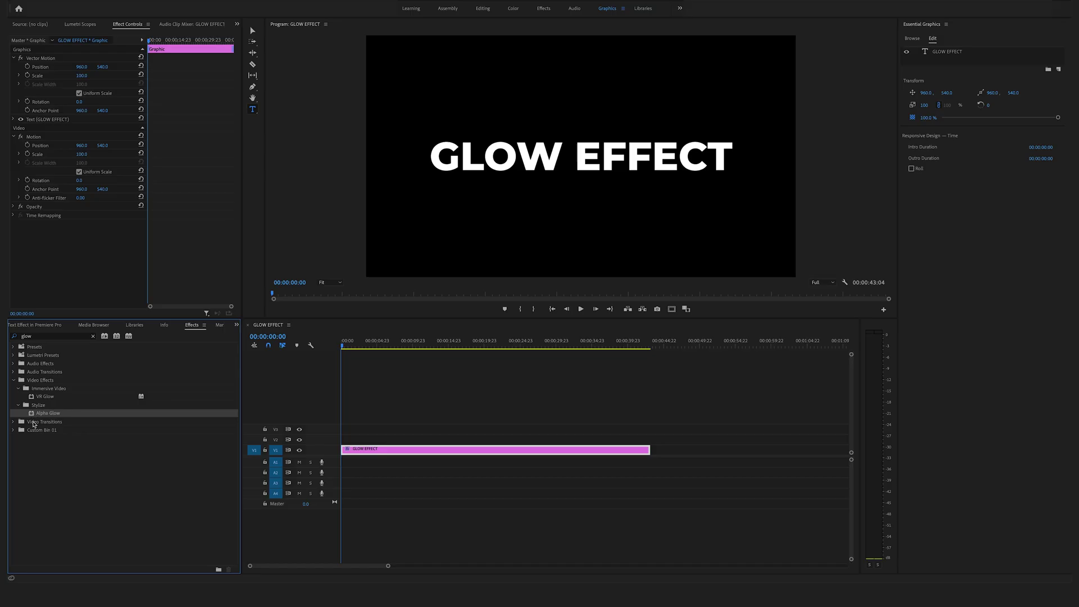
left_click(52, 296)
Step: Apply Alpha Glow to the GLOW EFFECT clip and set Glow to 80
left_click_drag(31, 416, 378, 457)
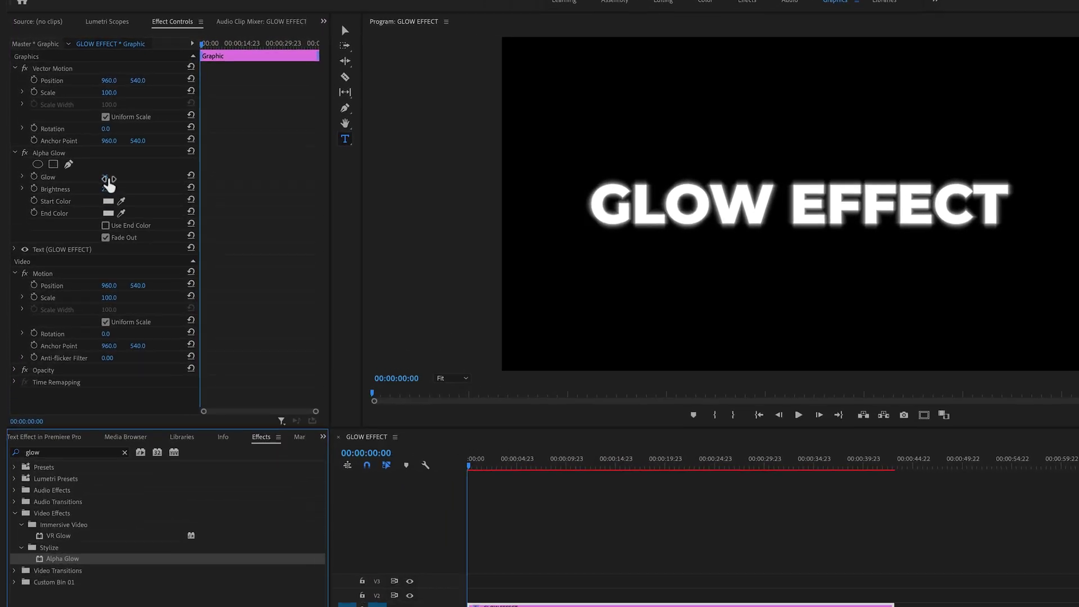
left_click_drag(142, 233, 172, 246)
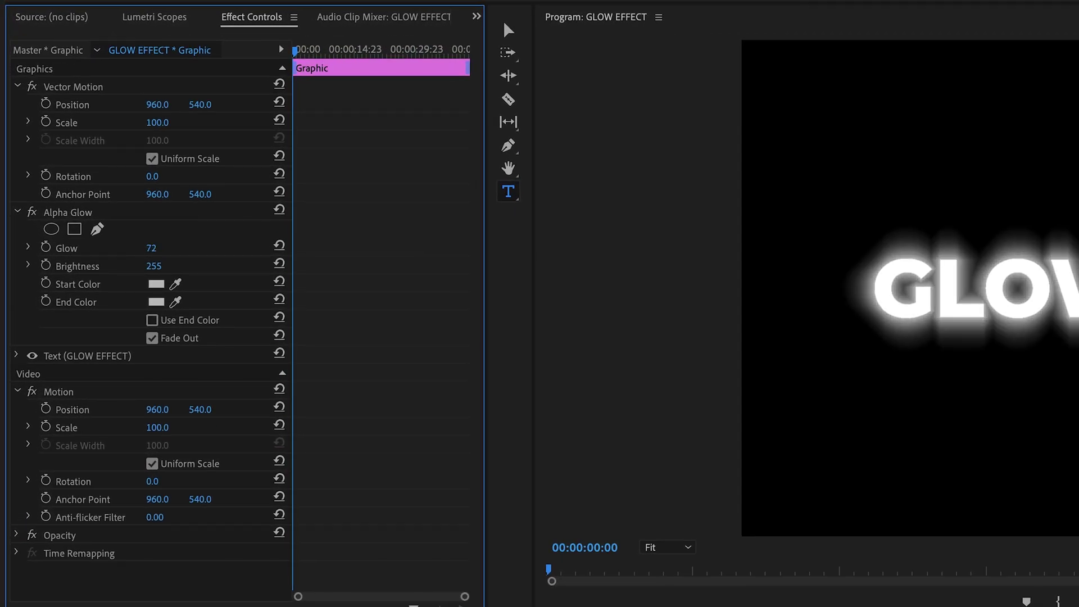
left_click(167, 246)
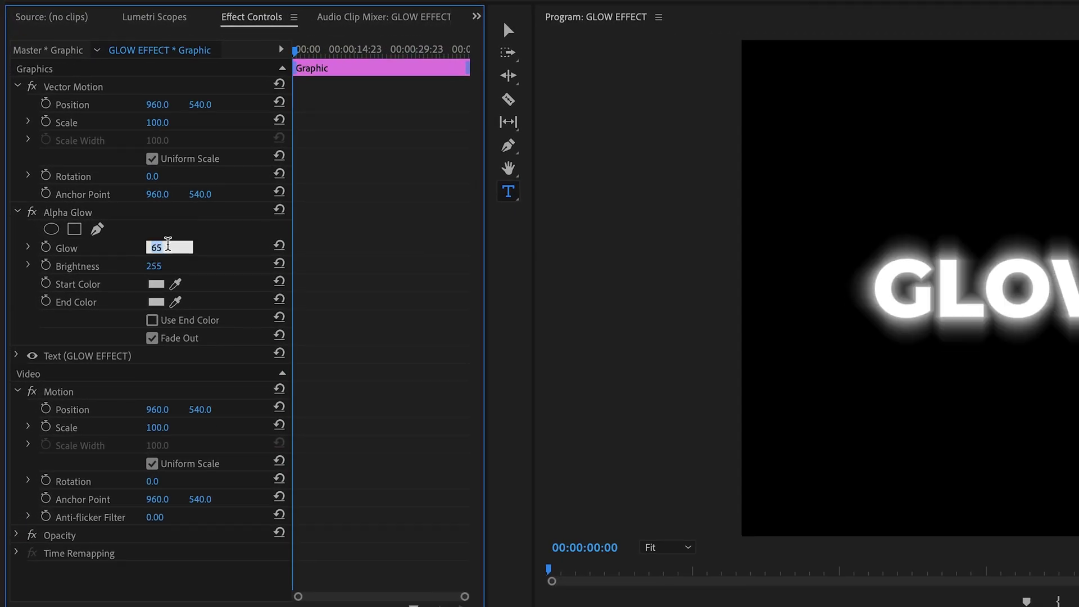
type("80")
key("Return")
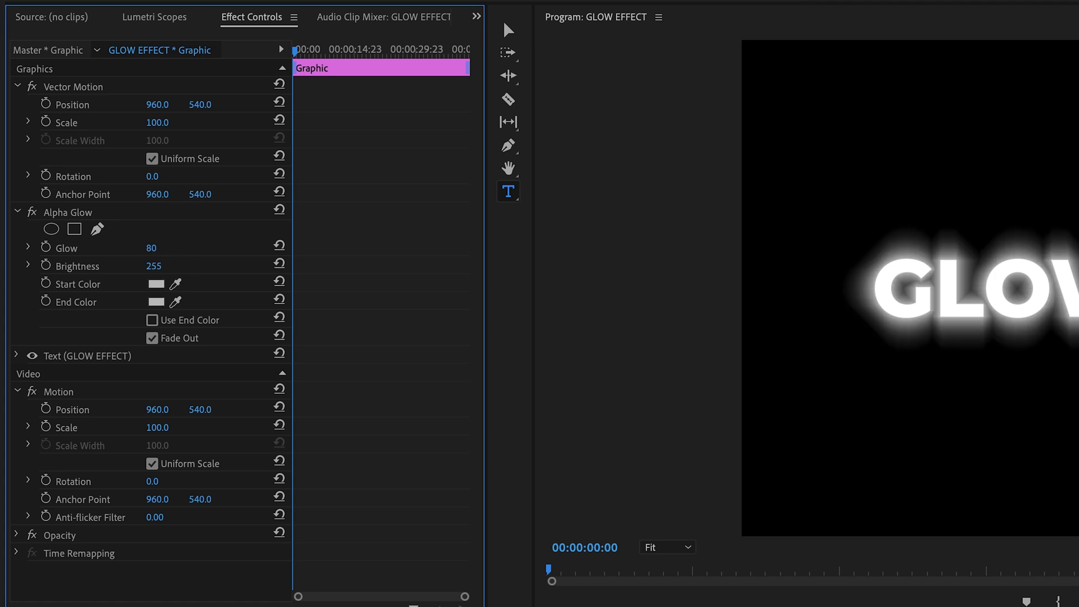
Step: Set the Alpha Glow Brightness to 200
left_click(174, 265)
type("200")
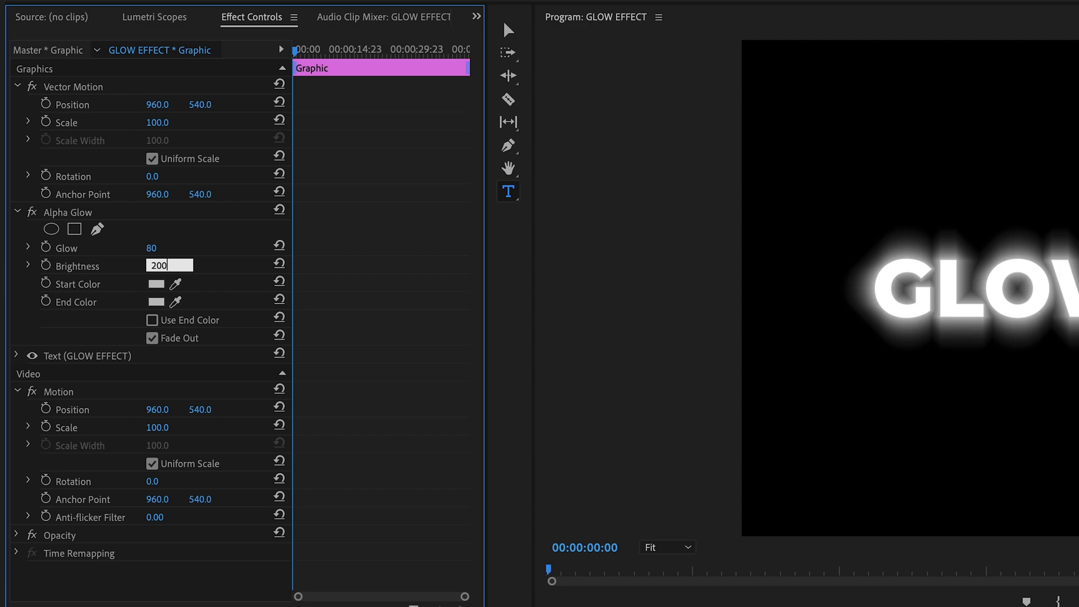
key("Return")
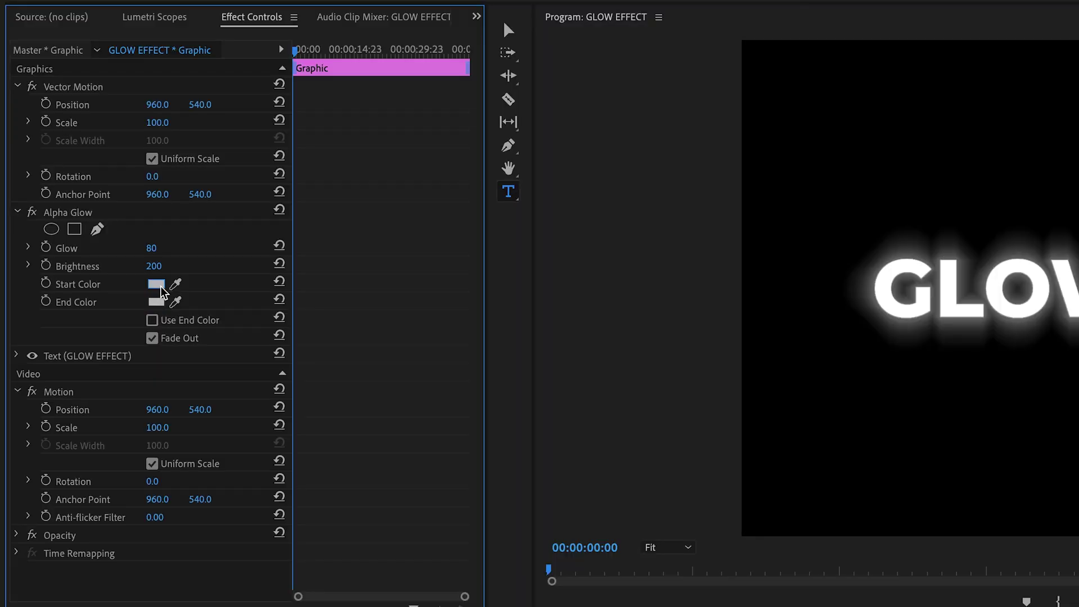
Step: Set the Alpha Glow start colour to magenta C900BA
left_click(156, 286)
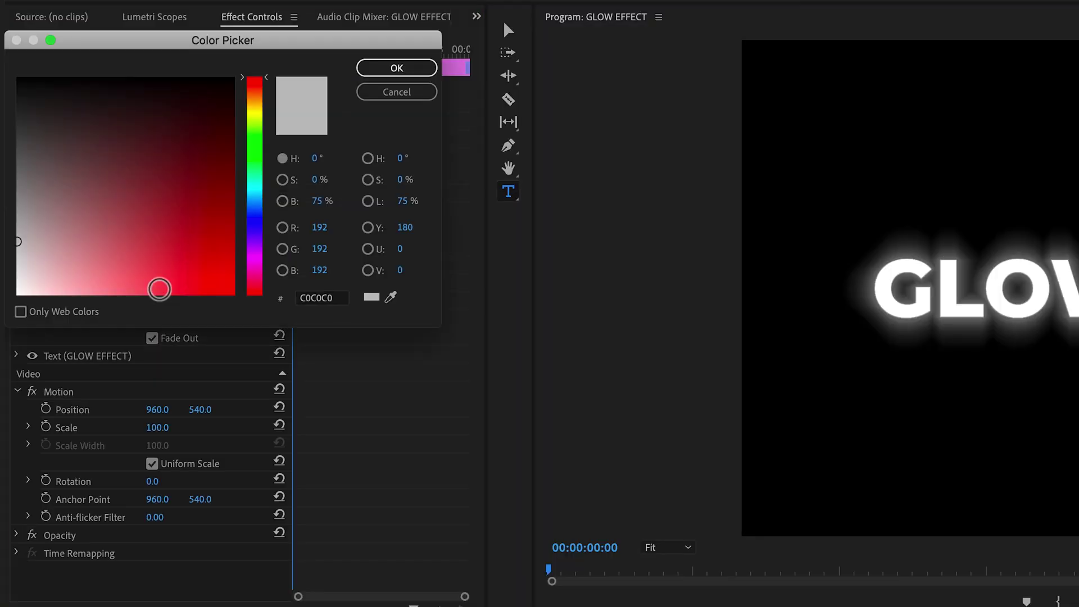
left_click_drag(164, 41, 329, 105)
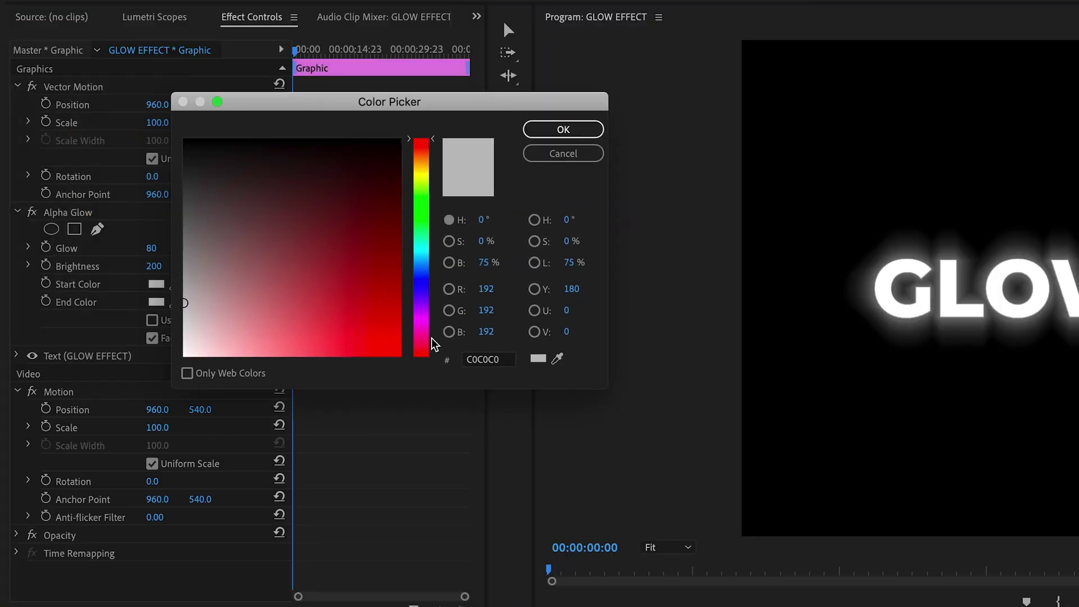
left_click(427, 323)
left_click_drag(401, 288, 412, 313)
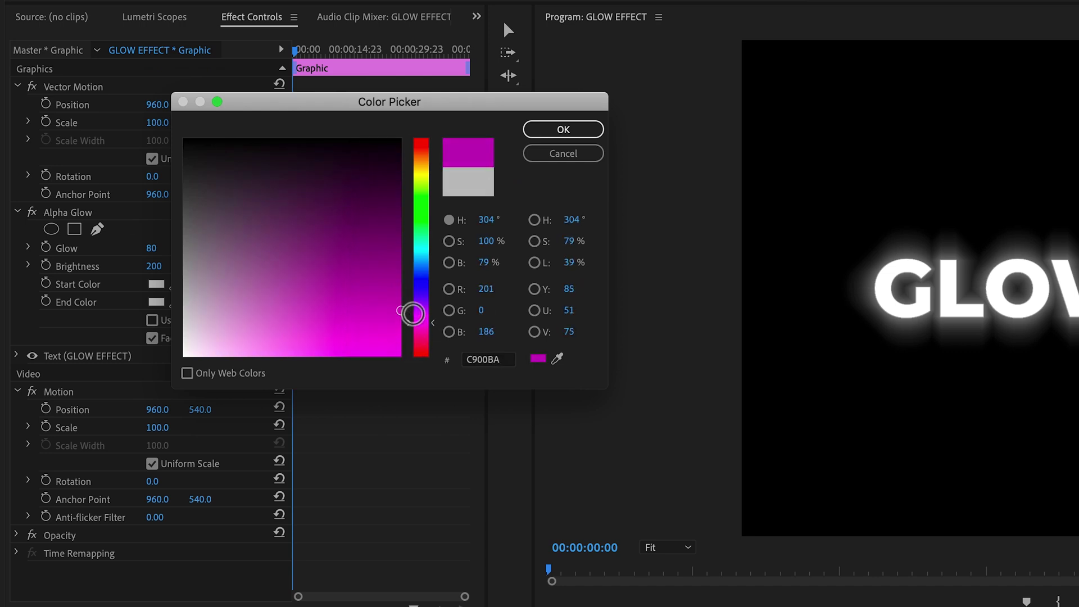
left_click(563, 129)
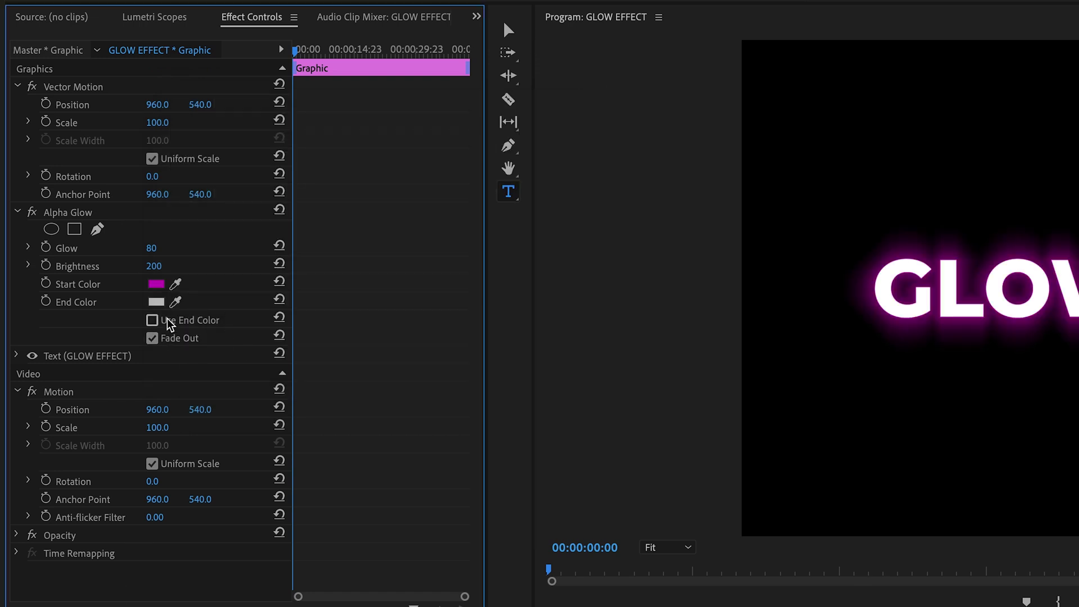
Step: Set the Alpha Glow end colour to blue 0D00C4
left_click(156, 303)
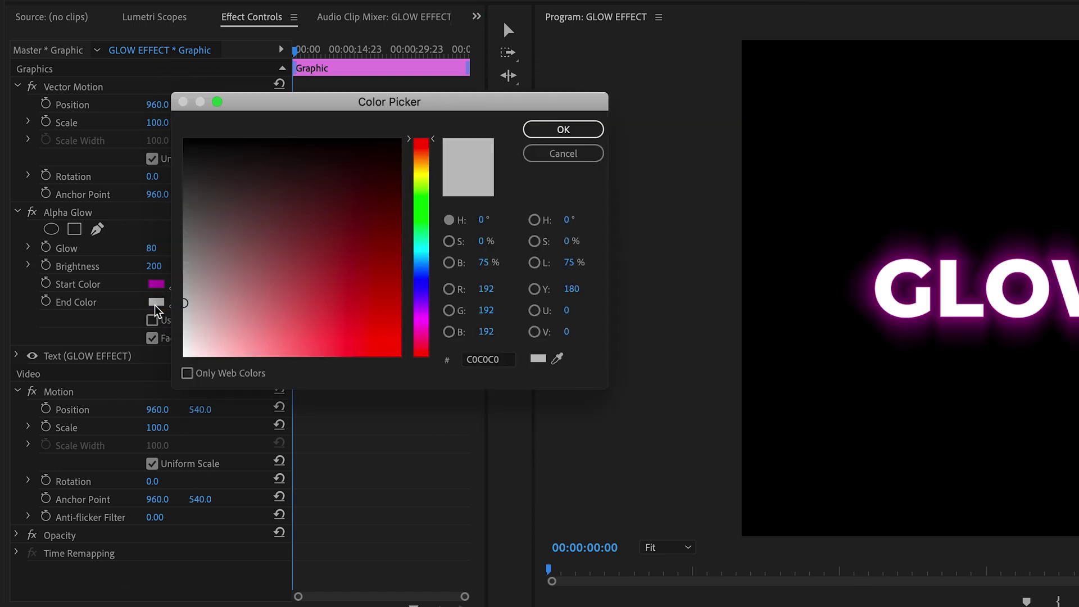
left_click(425, 285)
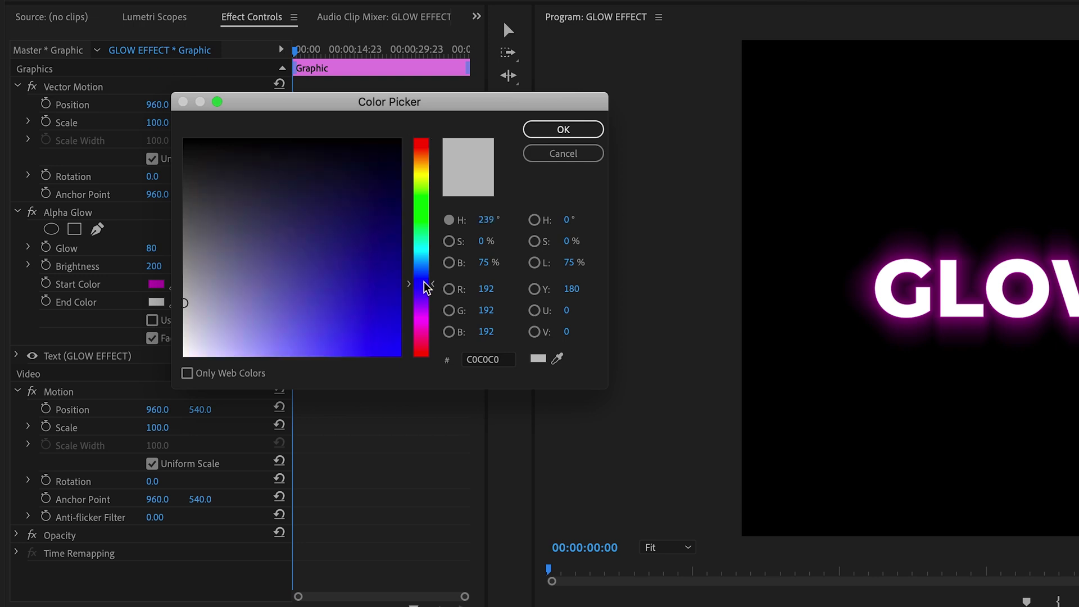
mouse_move(388, 309)
left_mouse_down()
mouse_move(422, 354)
mouse_move(424, 299)
mouse_move(421, 326)
mouse_move(395, 279)
mouse_move(407, 316)
mouse_move(400, 306)
left_mouse_up()
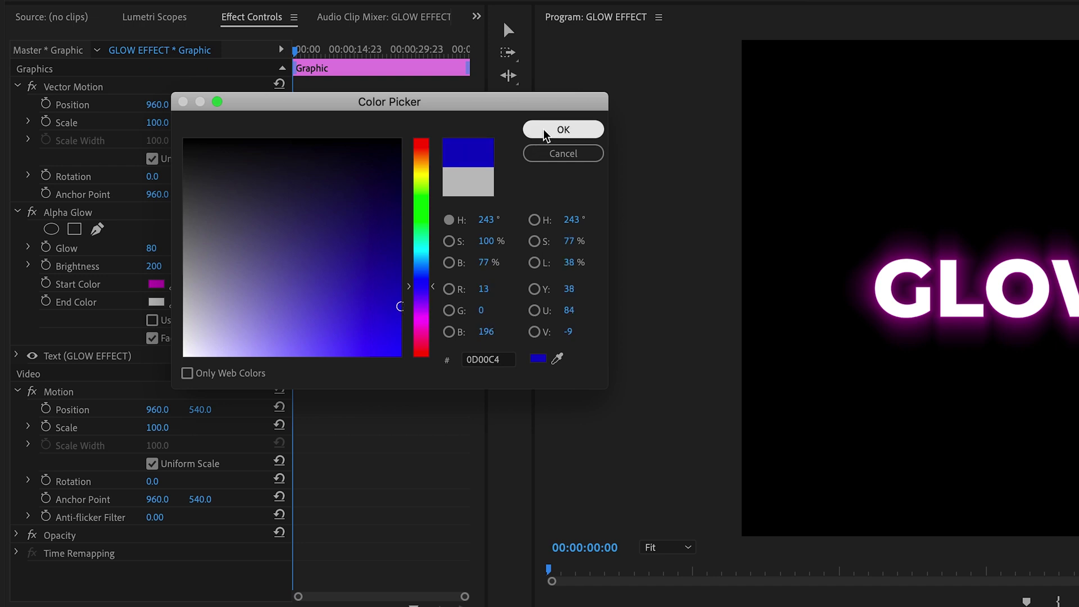
left_click(562, 131)
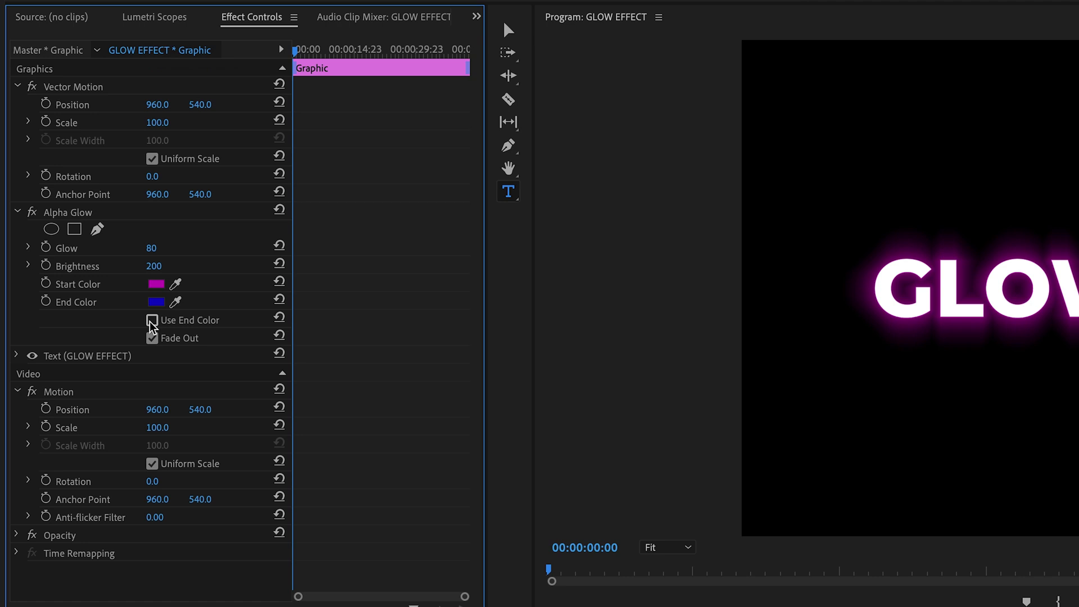
Step: Toggle Use End Color, then switch Alpha Glow off to compare
left_click(152, 320)
left_click(151, 321)
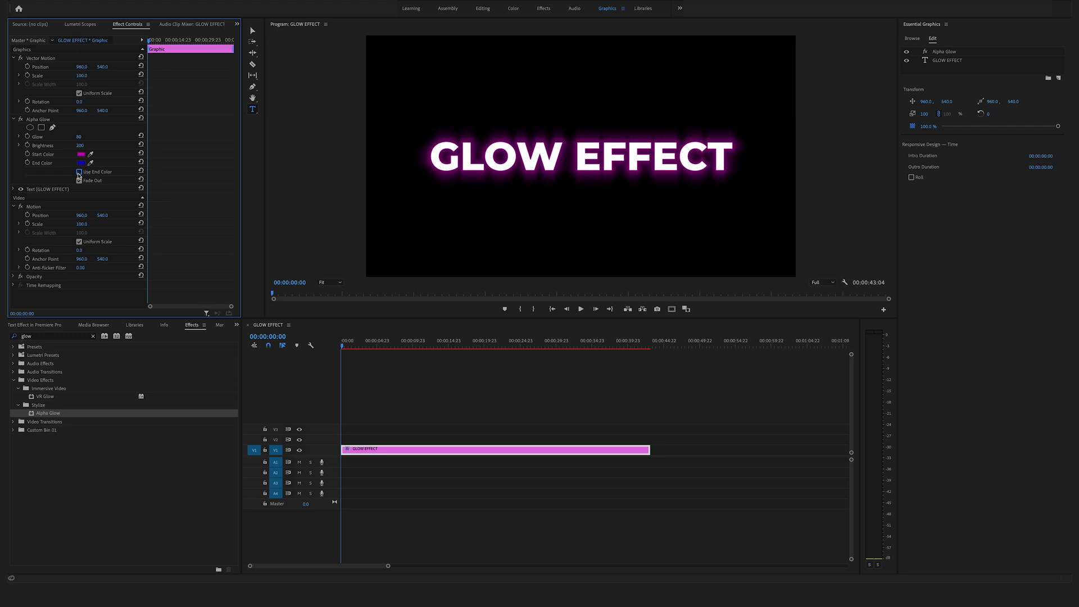
left_click(20, 119)
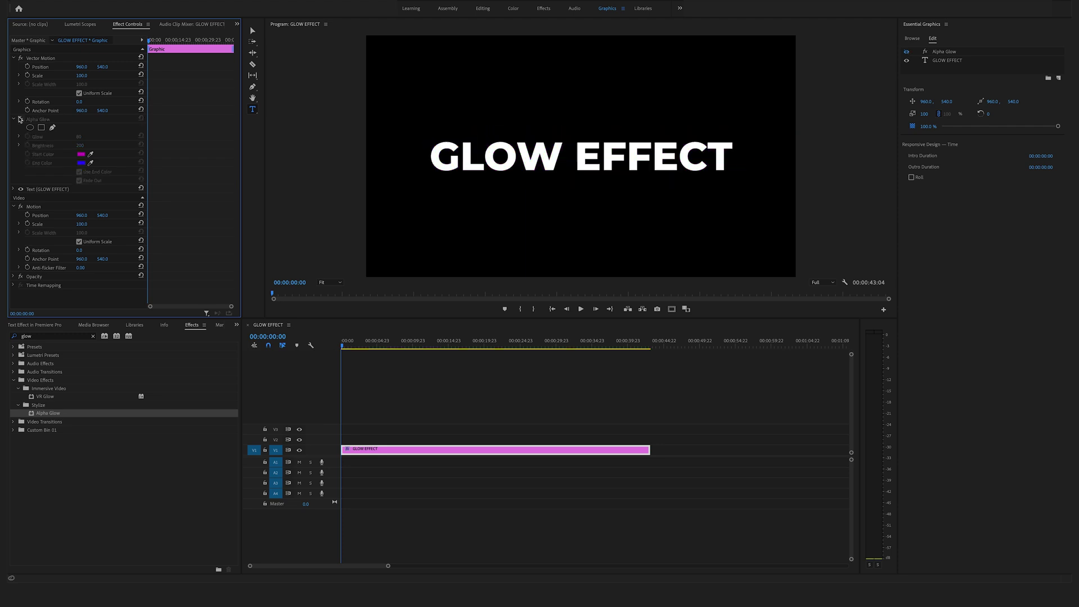
Step: Turn Alpha Glow back on and move the GLOW EFFECT clip from V1 to V2
left_click(20, 119)
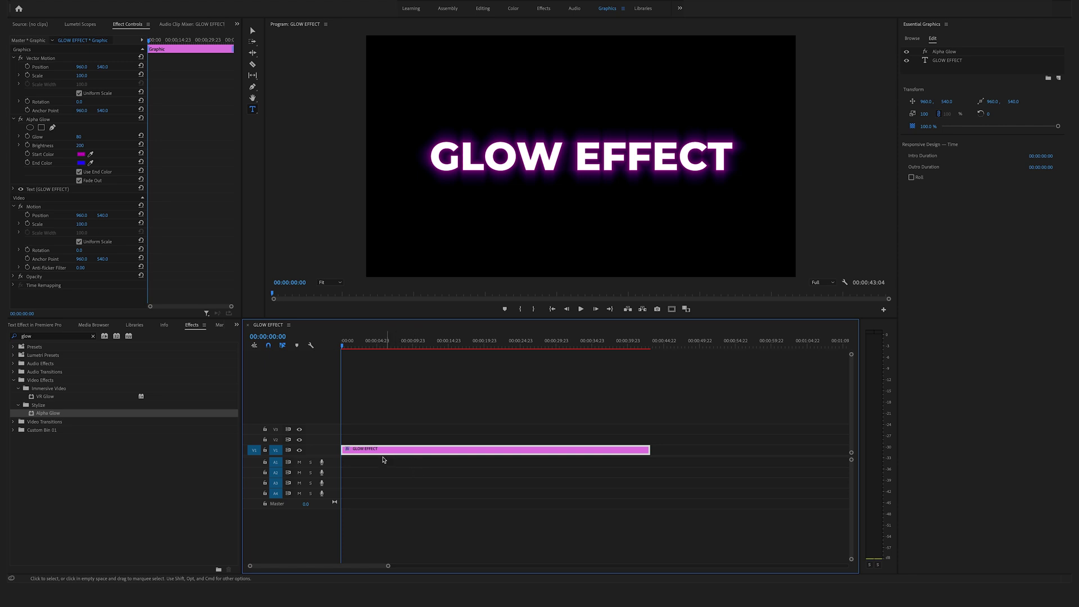
left_click_drag(386, 456, 385, 443)
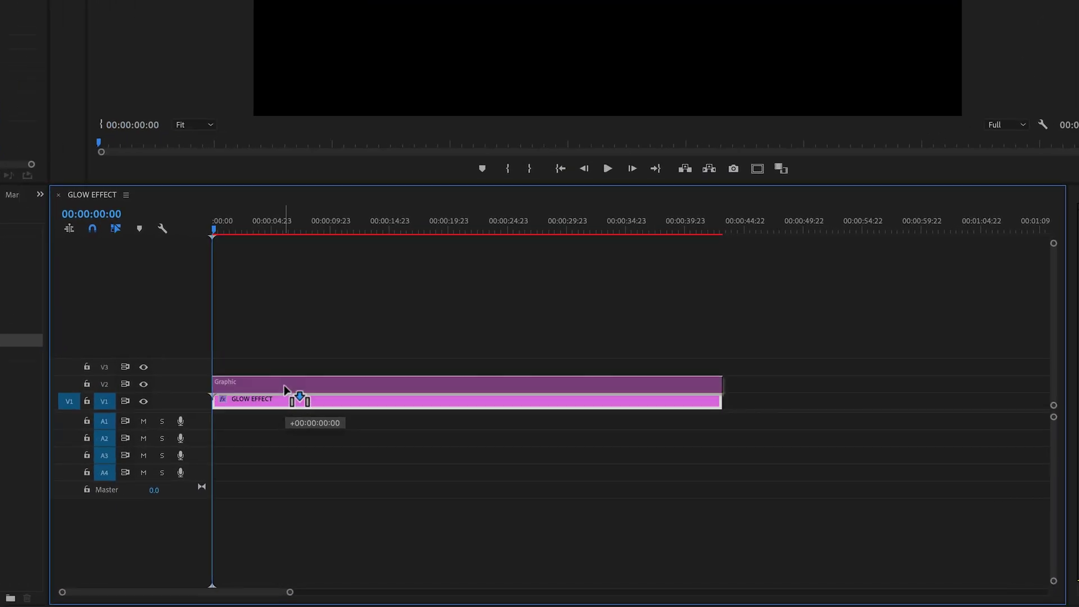
left_click_drag(285, 388, 287, 390)
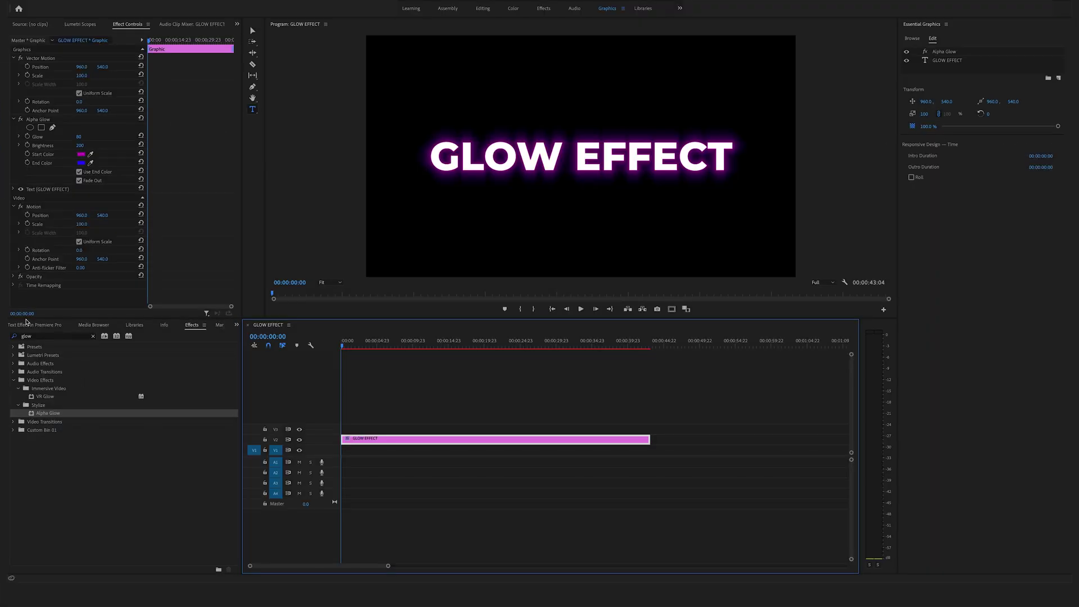
Step: Create a new 1920×1080 Black Video item in the project
left_click(26, 326)
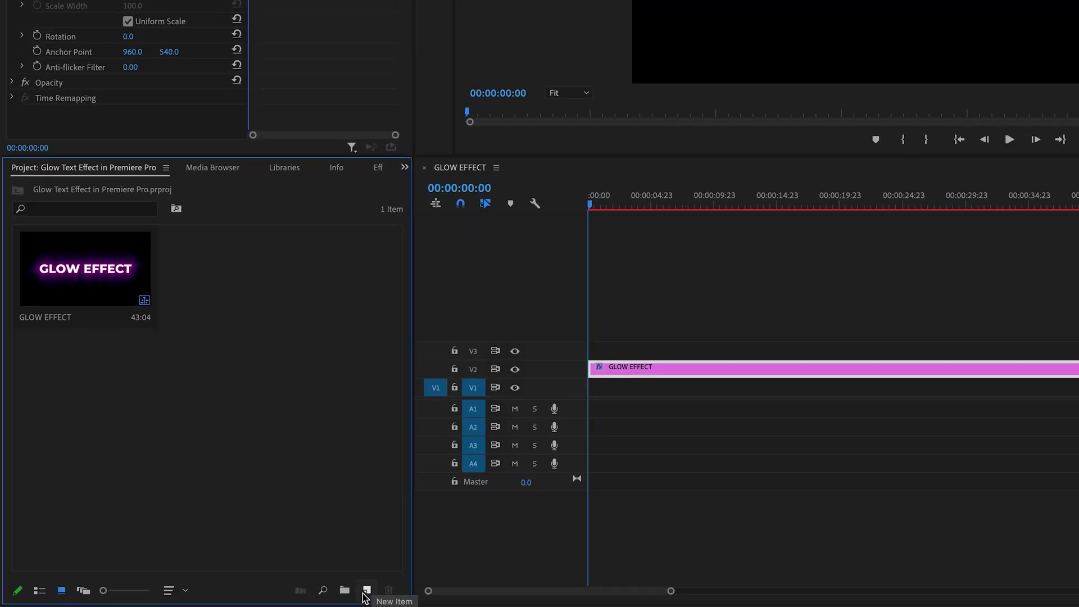
left_click(367, 591)
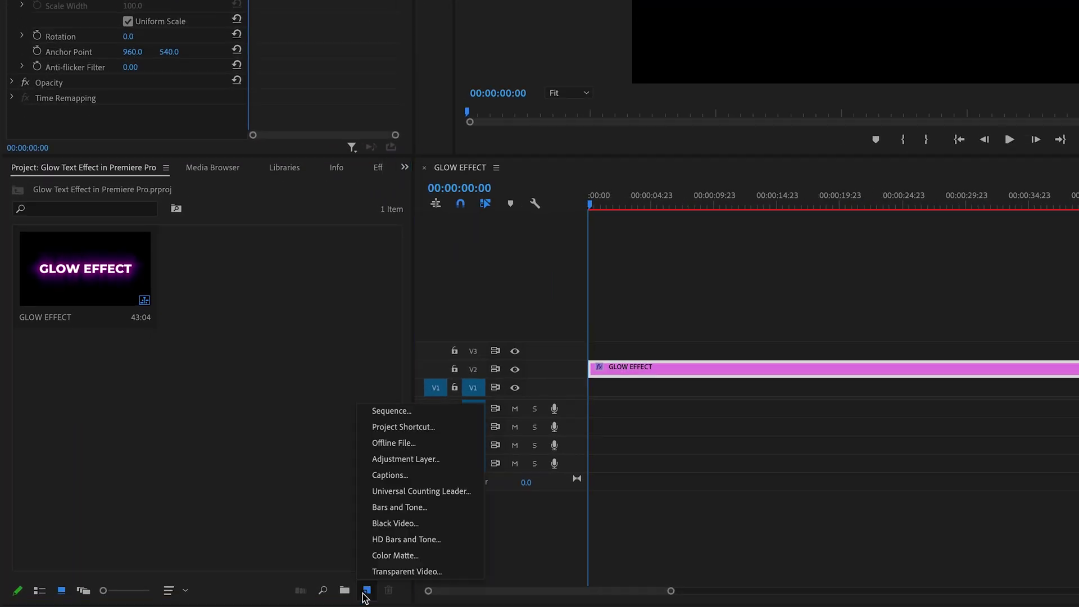
left_click(408, 529)
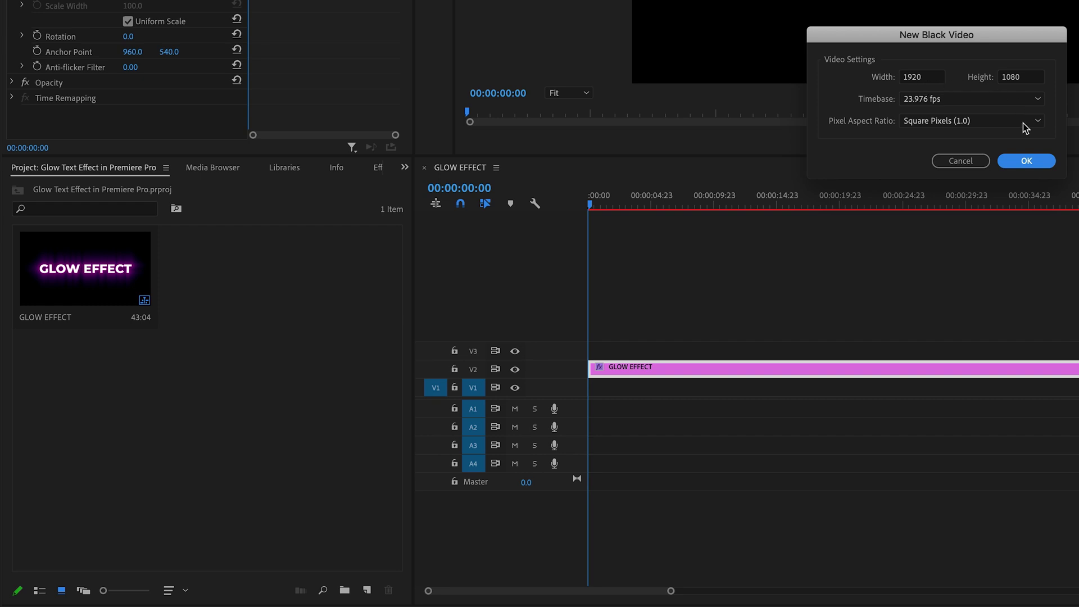
left_click(1026, 160)
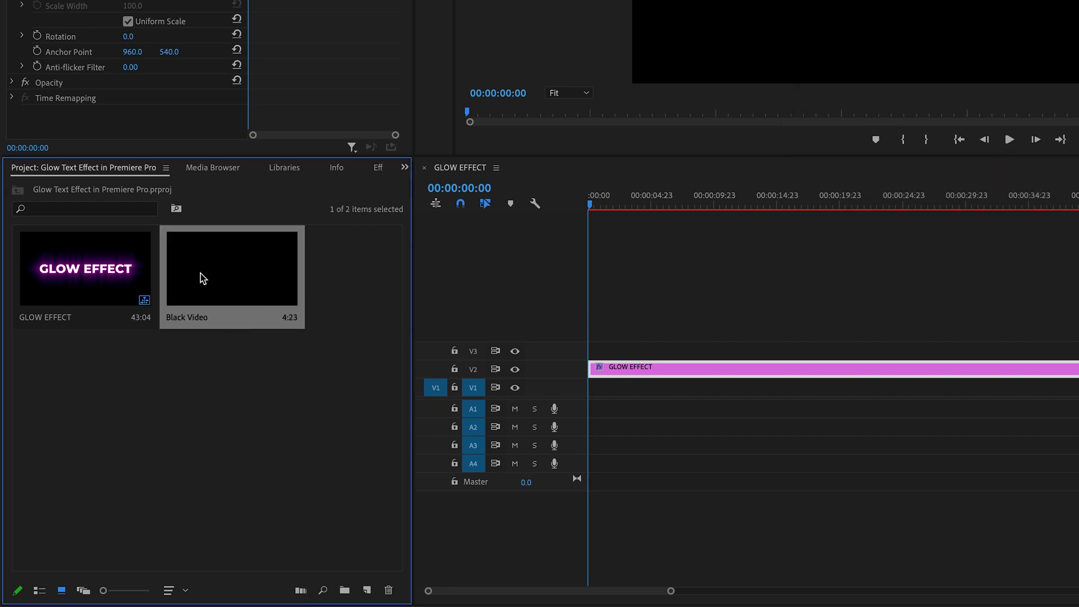
Step: Place the Black Video on V1, trim it to end with the title, and select it
left_click_drag(200, 274, 562, 396)
left_click_drag(649, 388, 1078, 393)
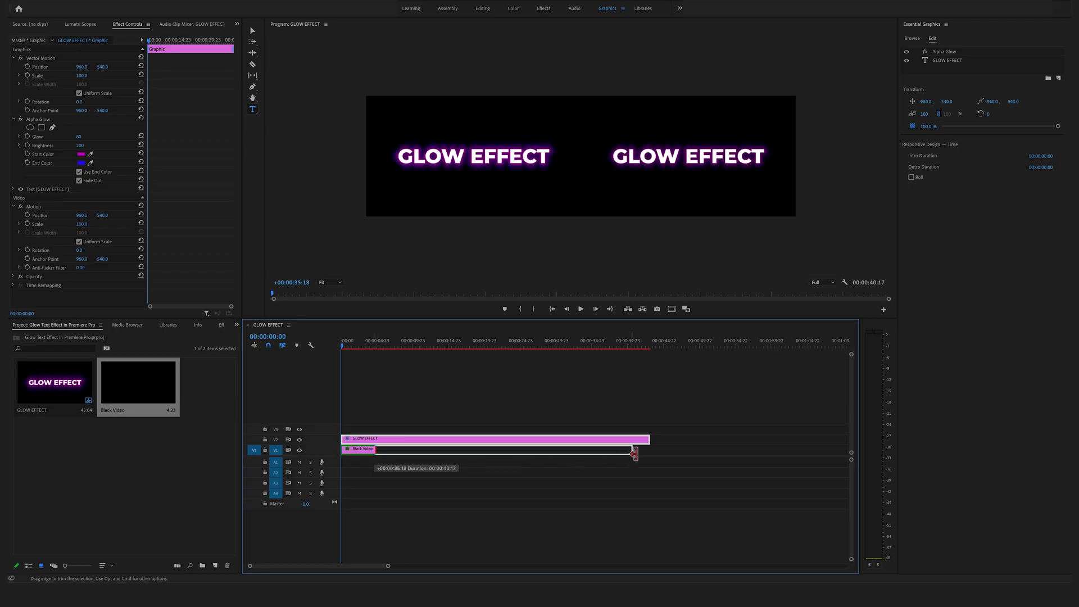
left_click_drag(634, 453, 649, 453)
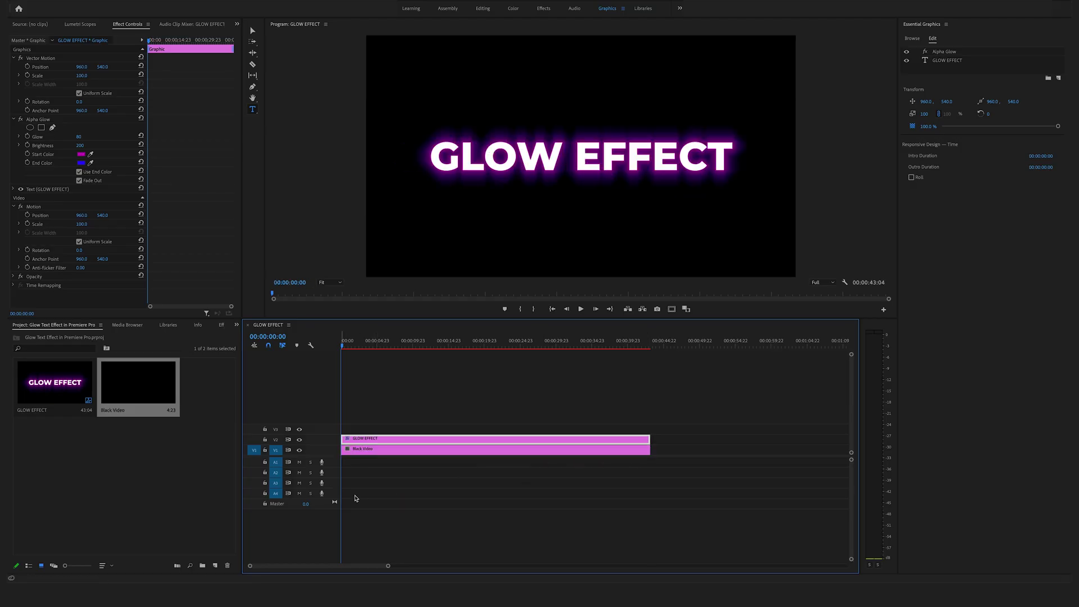
left_click(373, 451)
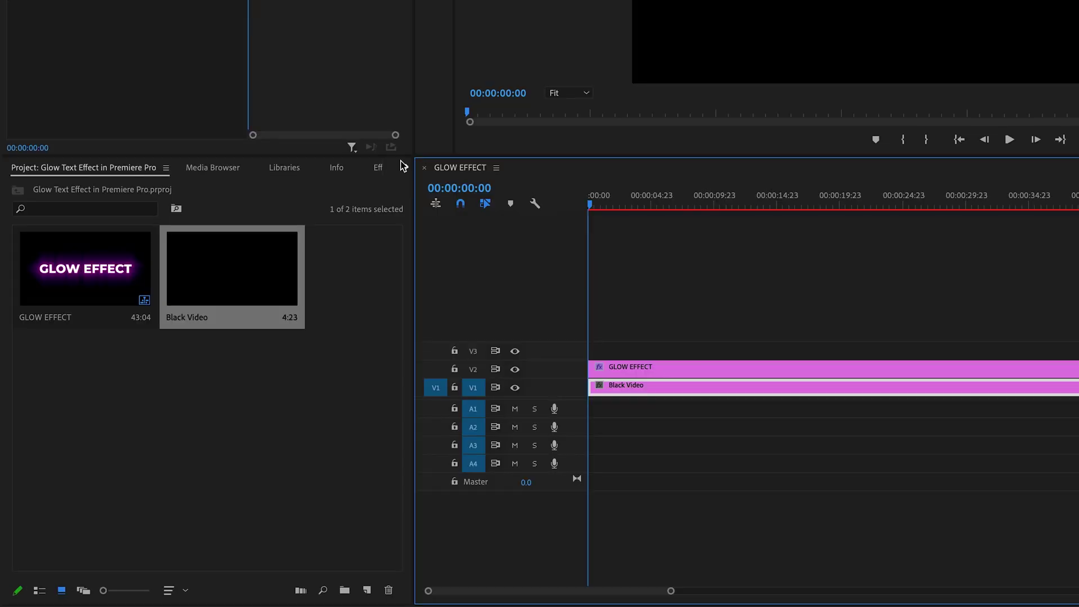
left_click(236, 324)
Step: Search the effects library for 'ramp' and apply the Ramp effect to the Black Video clip
left_click(458, 257)
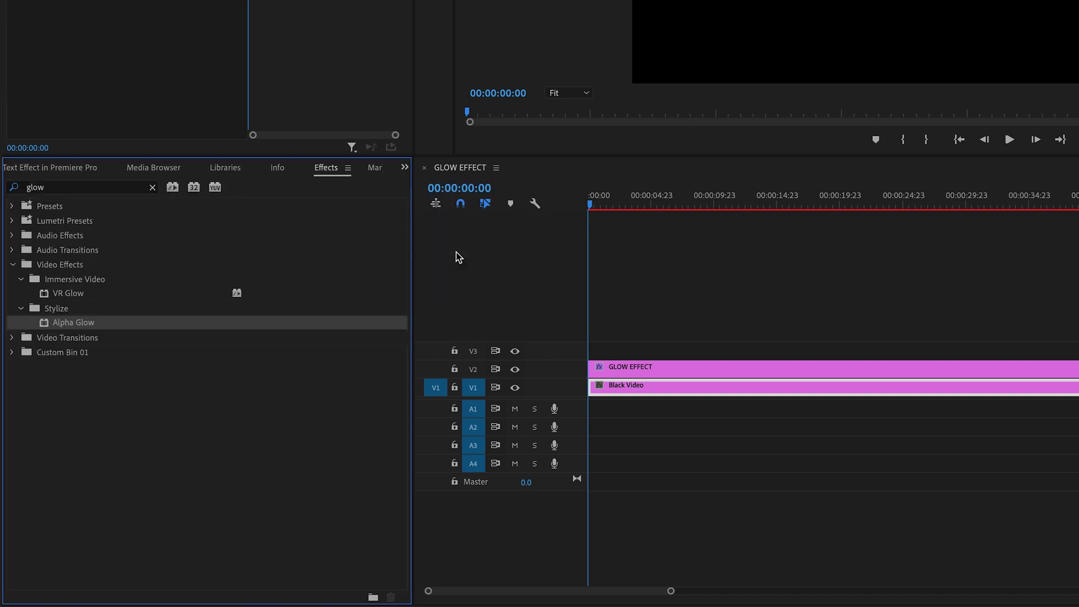
left_click(154, 188)
left_click(70, 188)
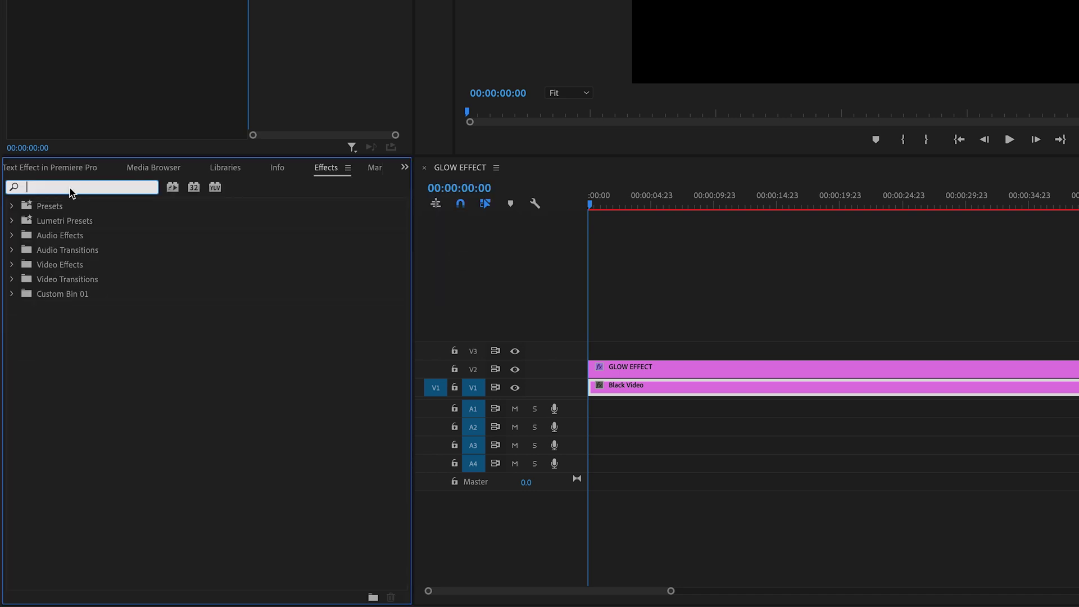
type("ramp")
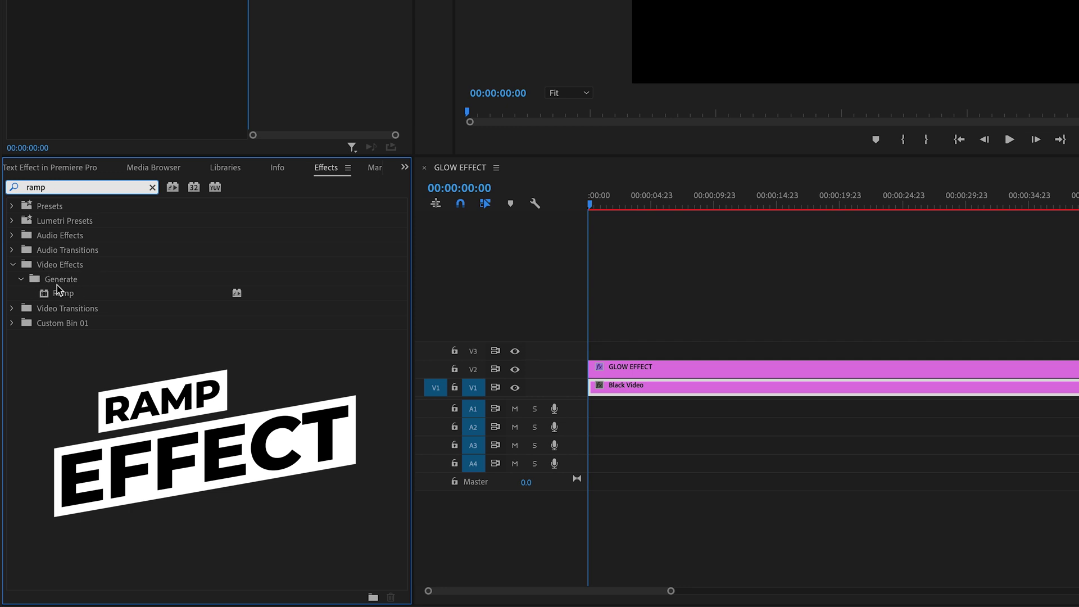
left_click(45, 293)
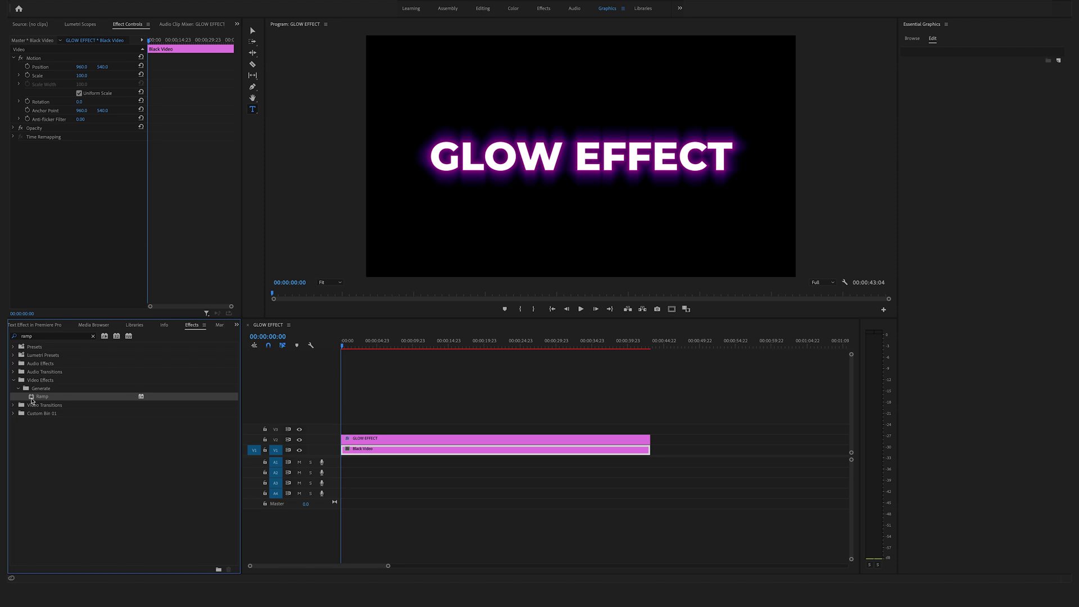
left_click_drag(95, 412, 389, 455)
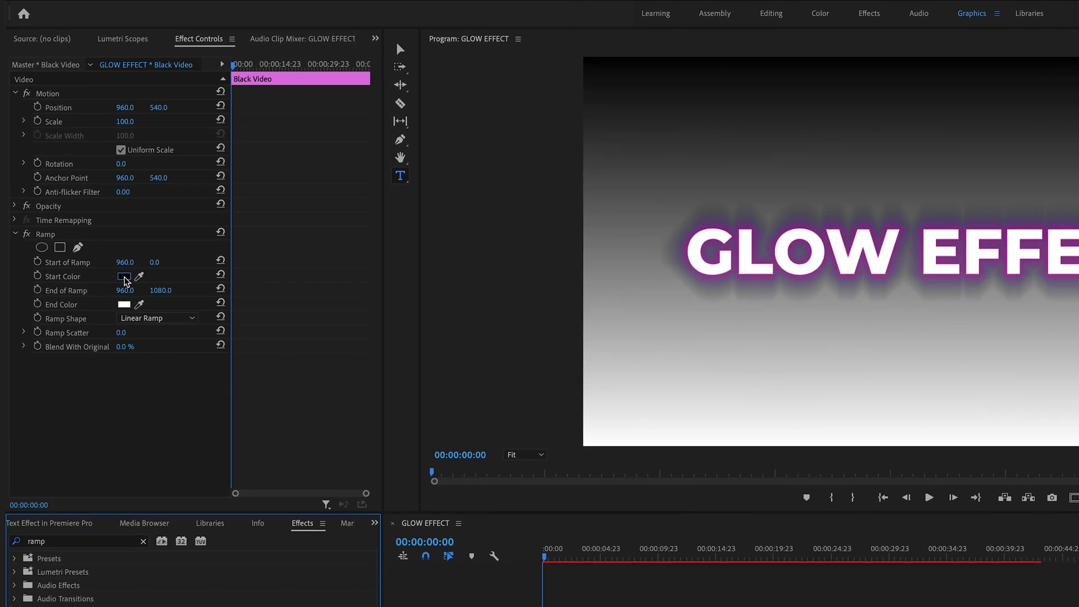
Step: Set the Ramp Start Color to dark purple (470040)
left_click(124, 276)
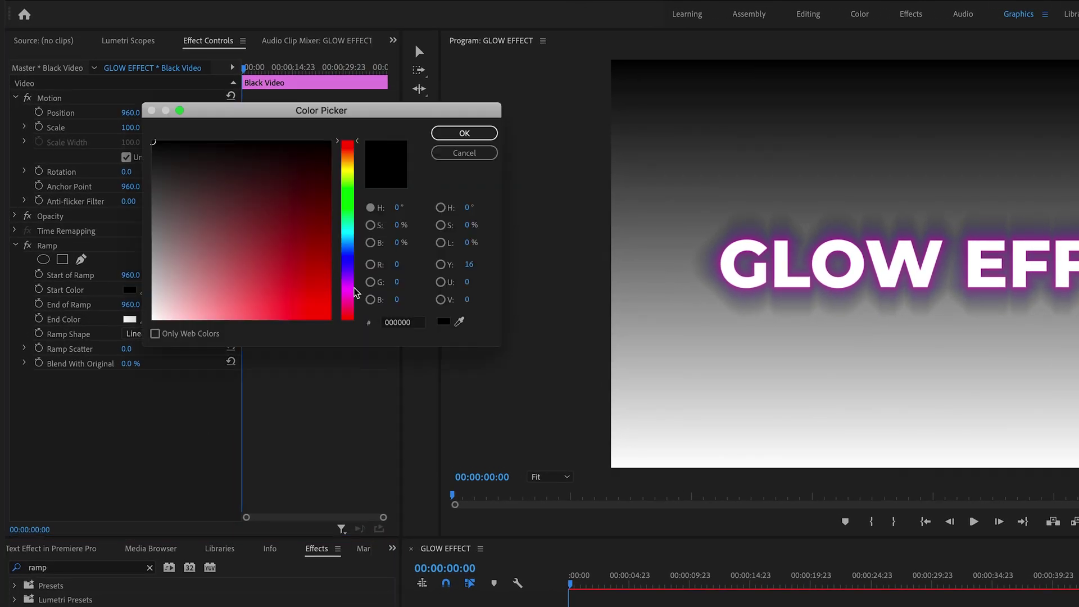
left_click(352, 300)
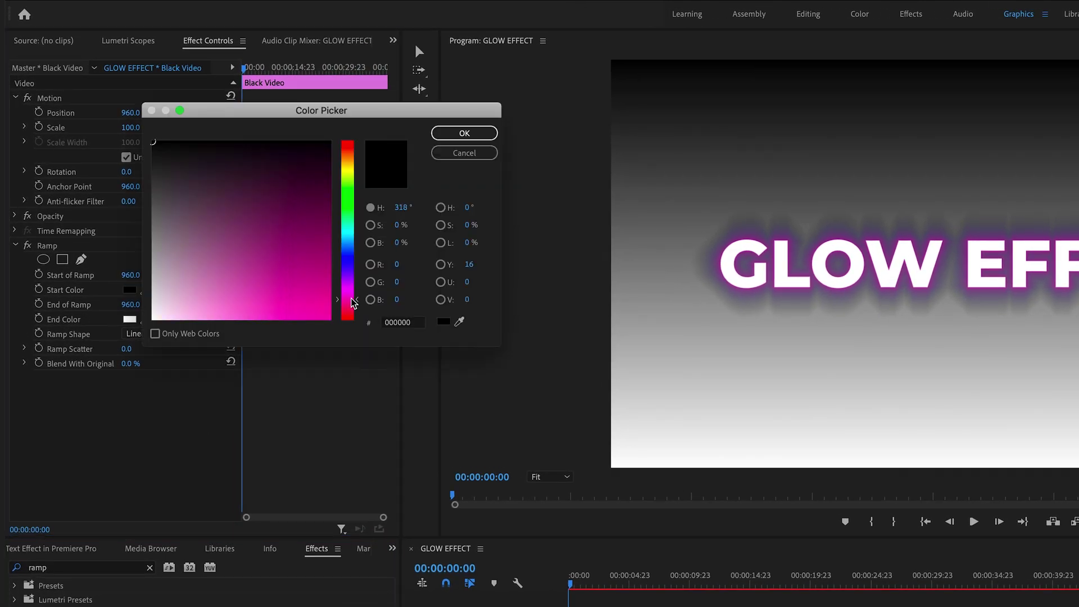
mouse_move(330, 250)
left_mouse_down()
mouse_move(310, 222)
mouse_move(358, 191)
left_mouse_up()
left_click(464, 133)
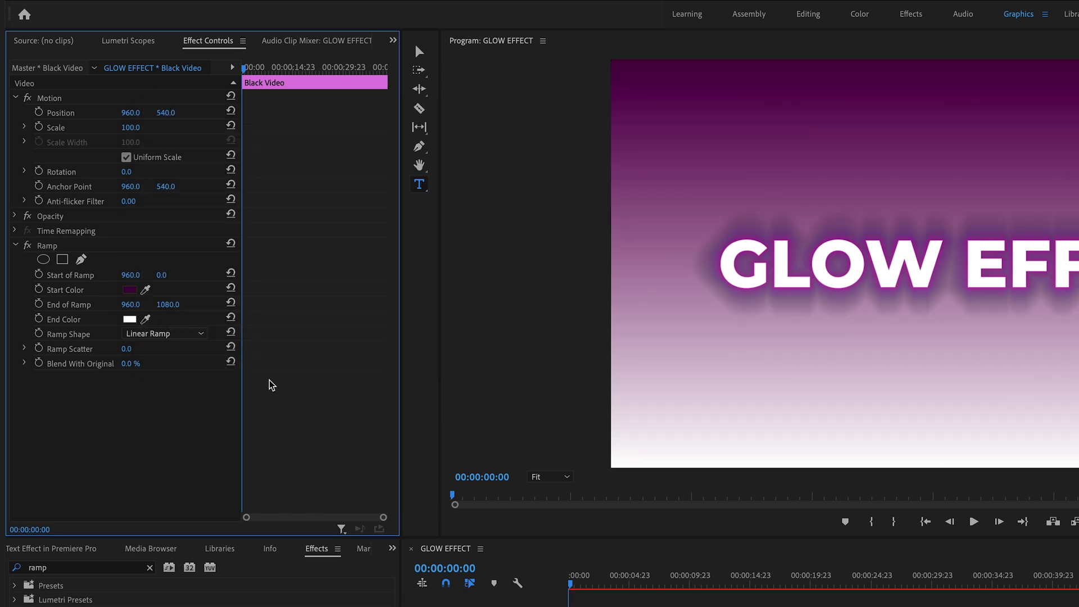
Step: Set the Ramp End Color to black
left_click(130, 319)
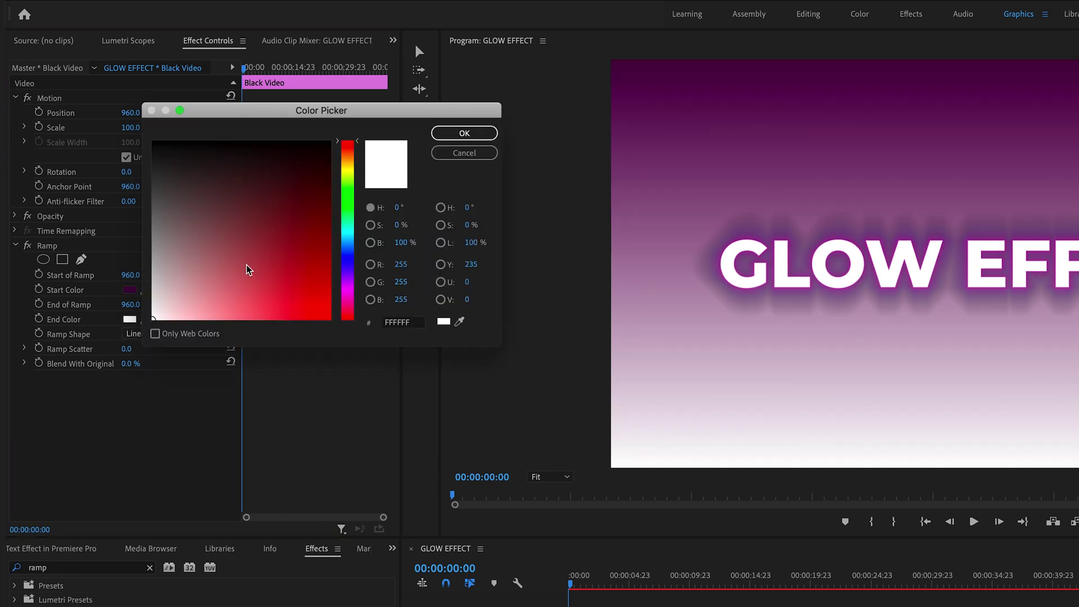
left_click(158, 172)
left_click_drag(169, 184, 108, 116)
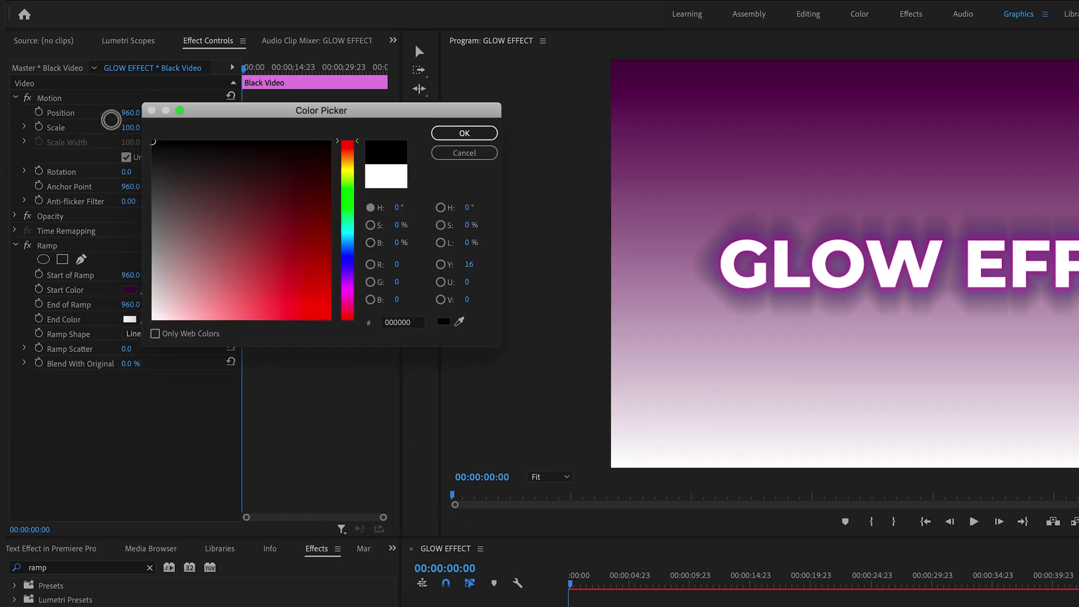
left_click(465, 133)
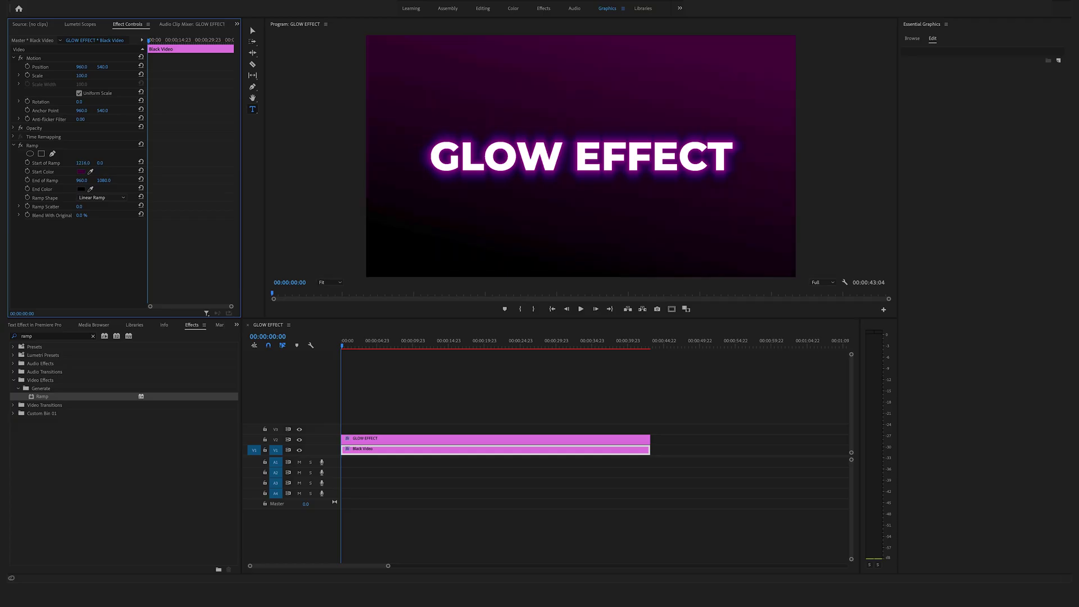
Step: Move the Ramp start point to 1200, -100, above the frame
left_click_drag(83, 162, 82, 162)
left_click(82, 162)
type("1")
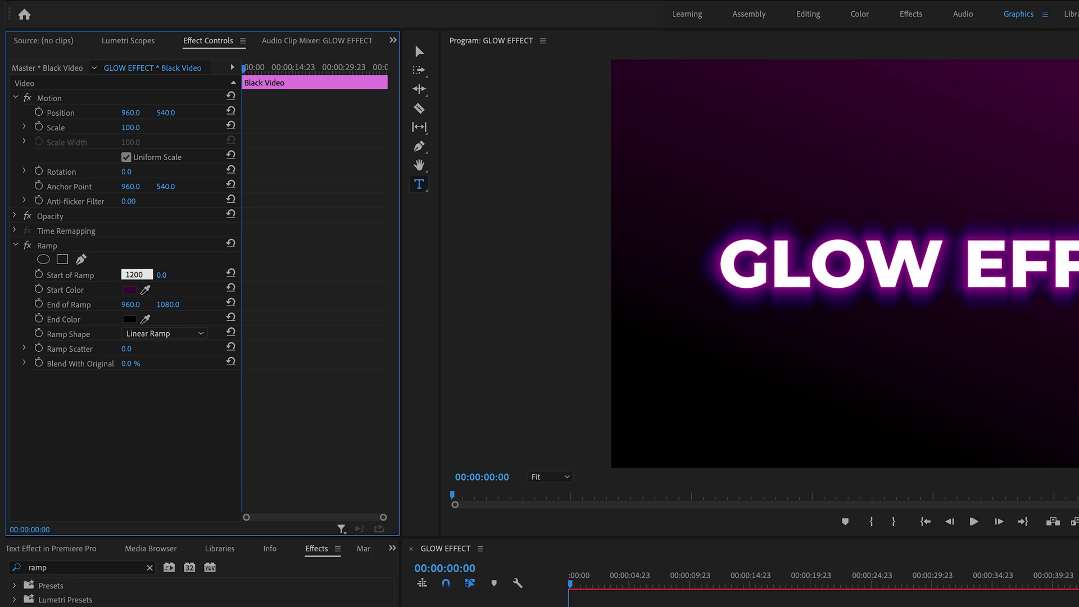
type("200")
key("Return")
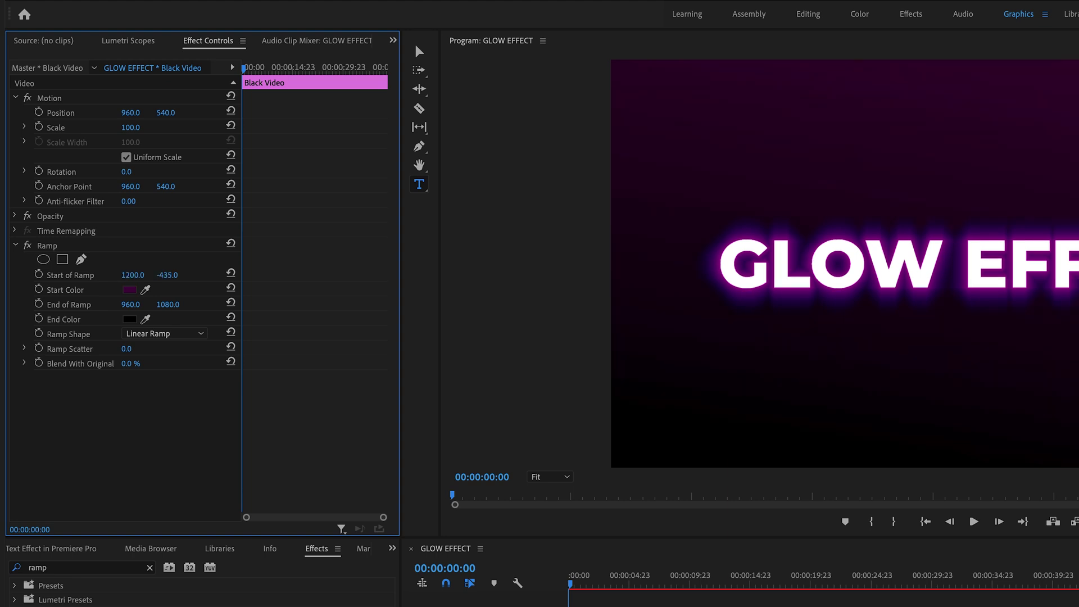
left_click_drag(164, 275, 181, 304)
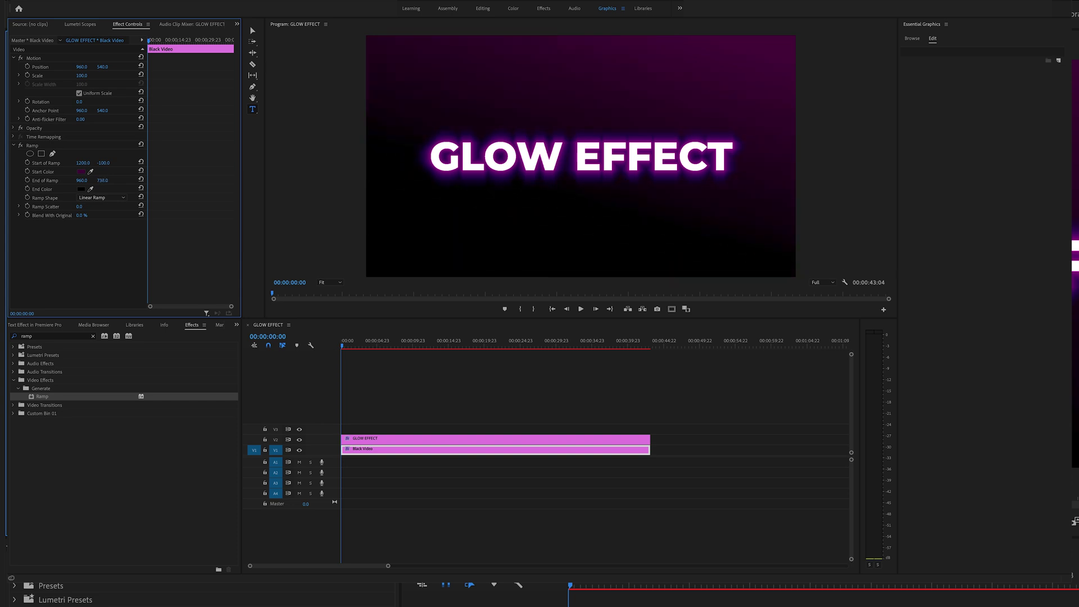
Step: Set the End of Ramp Y value to 900
left_click_drag(103, 181, 121, 180)
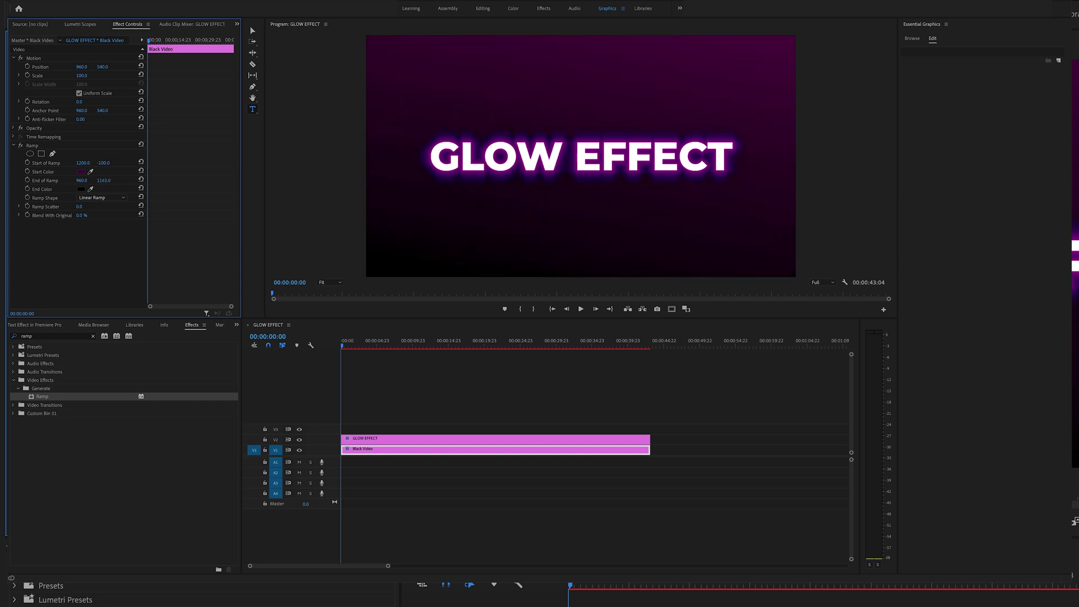
left_click(102, 181)
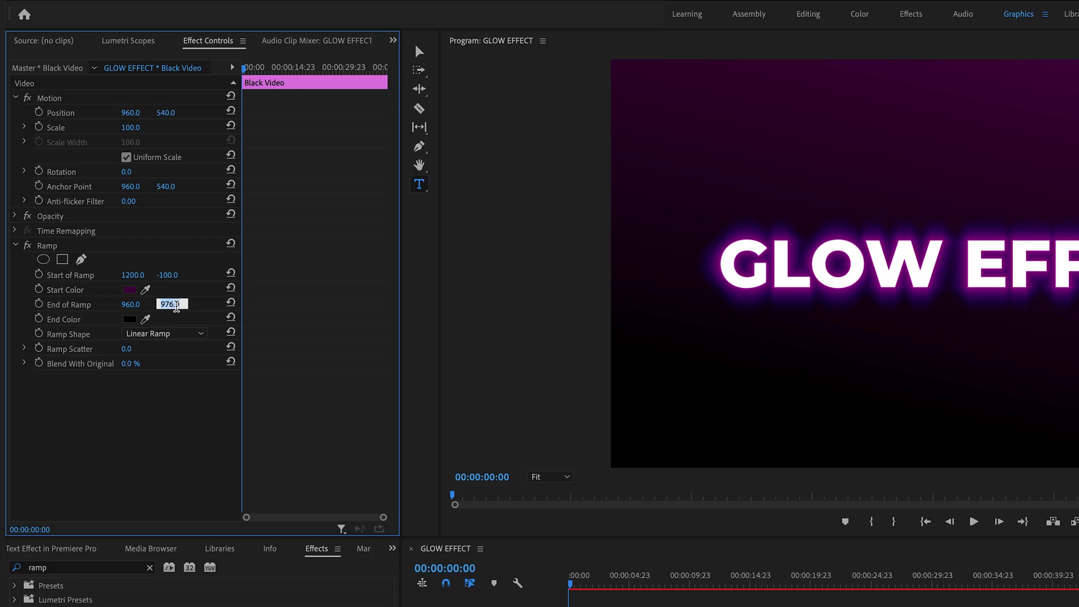
type("900")
key("Return")
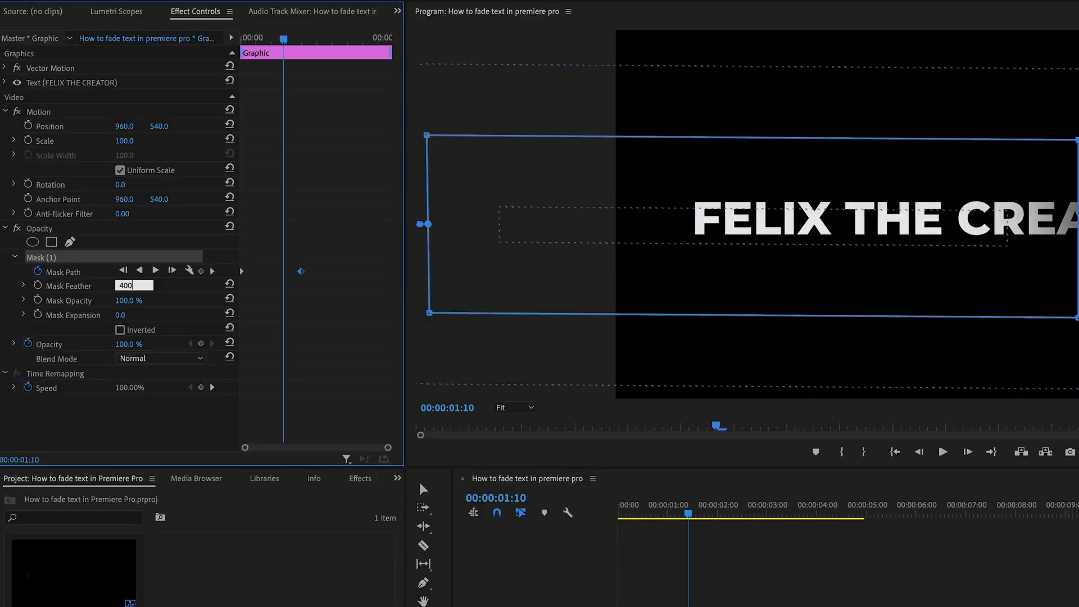
Step: Apply a mask feather of 400, preview the text fade, and extend the title clip to 12:20
key("Return")
left_click(389, 395)
key("Home")
key("space")
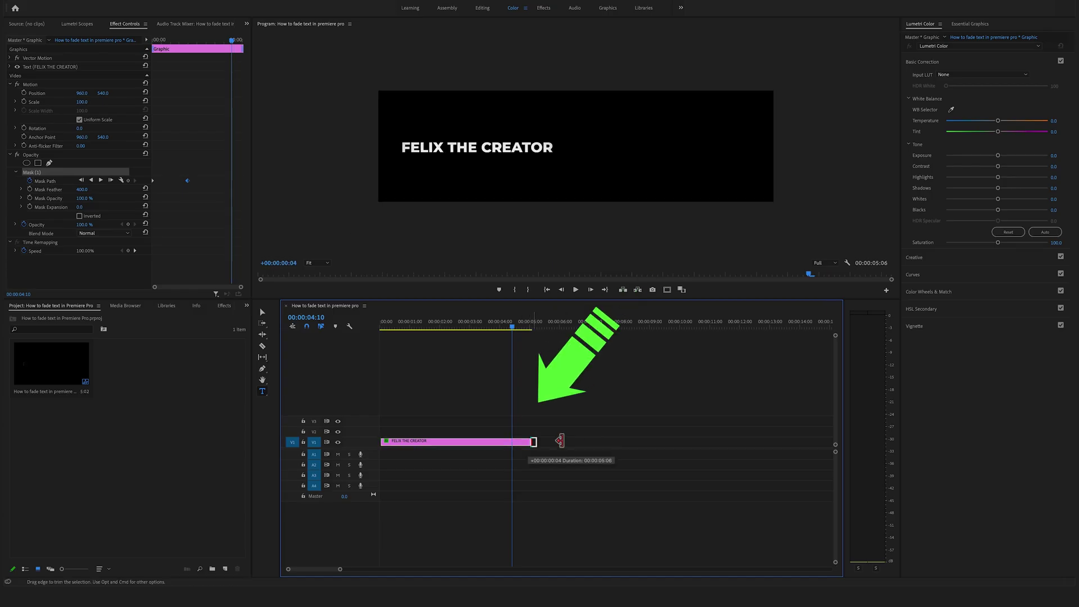
left_click_drag(540, 442, 763, 441)
key("shift+Left")
key("shift+Left")
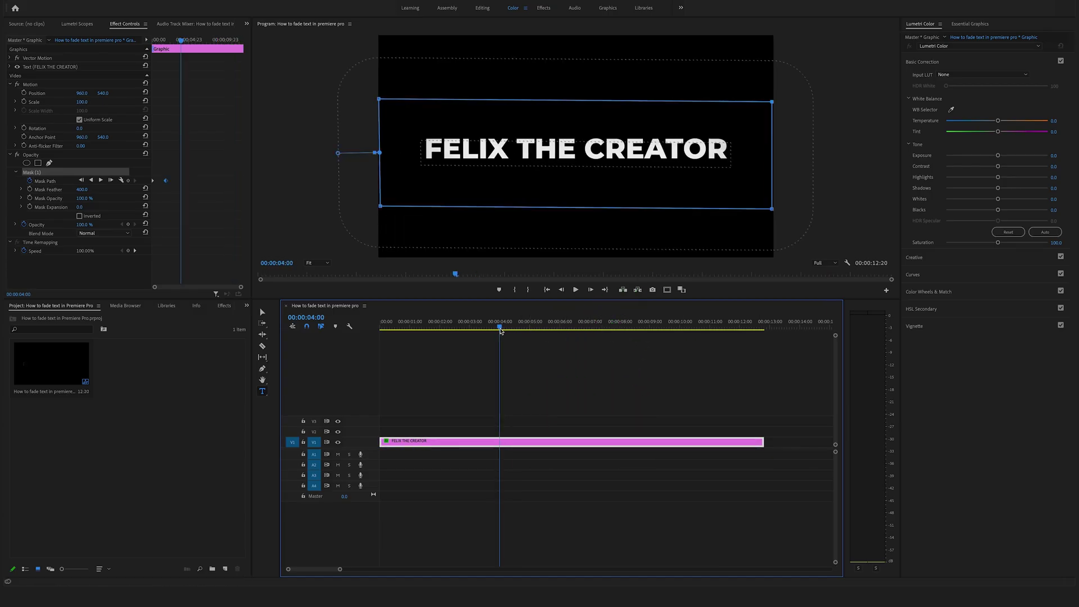